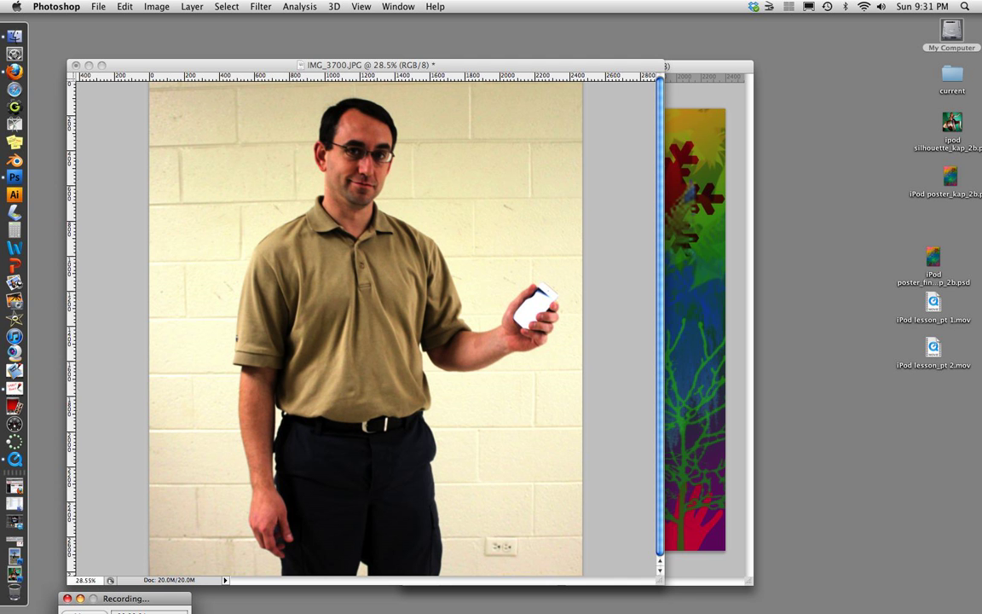
Show the hidden panels, discard the stray lasso selection, and step back through the history to restore the selection around the man.
key("Tab")
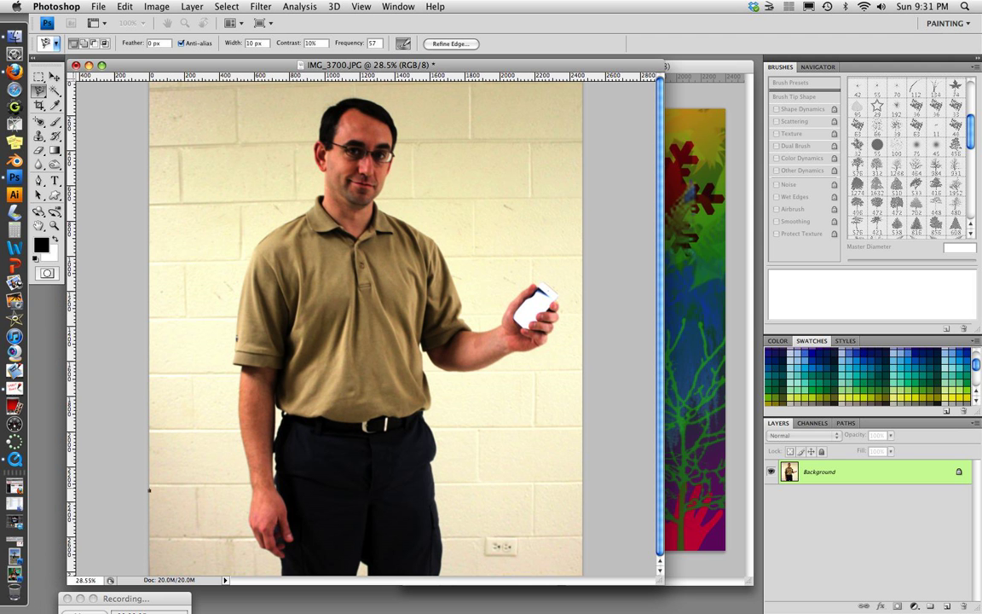
left_click_drag(149, 490, 180, 85)
key("Return")
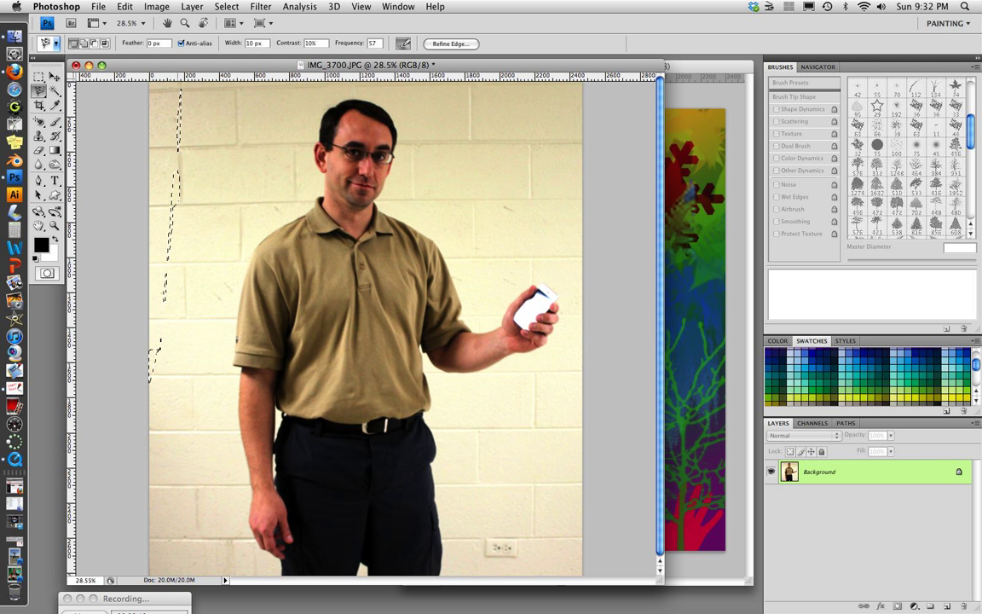
key("super+d")
key("alt+super+z")
key("alt+super+z")
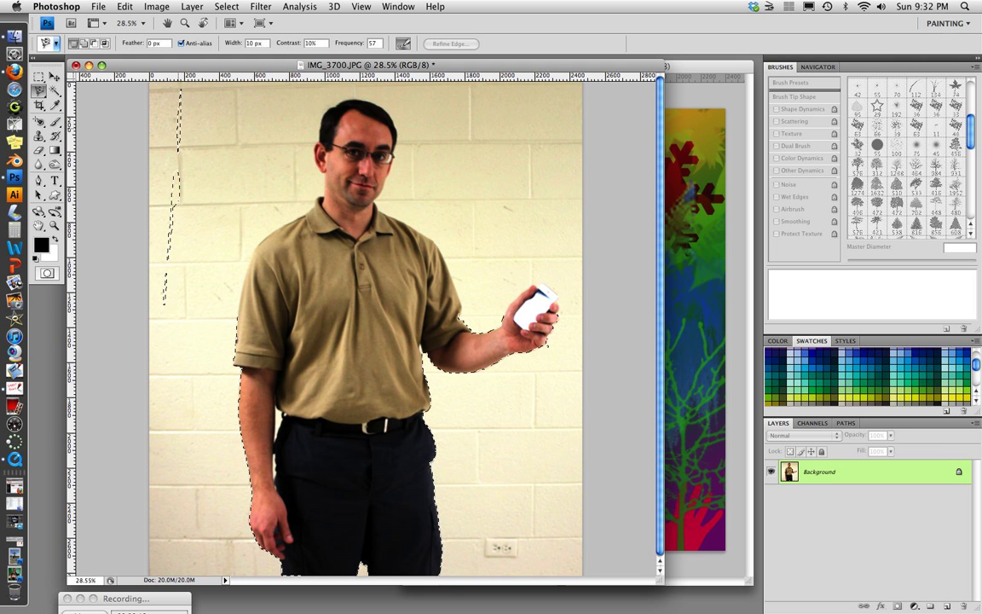
key("super+alt+z")
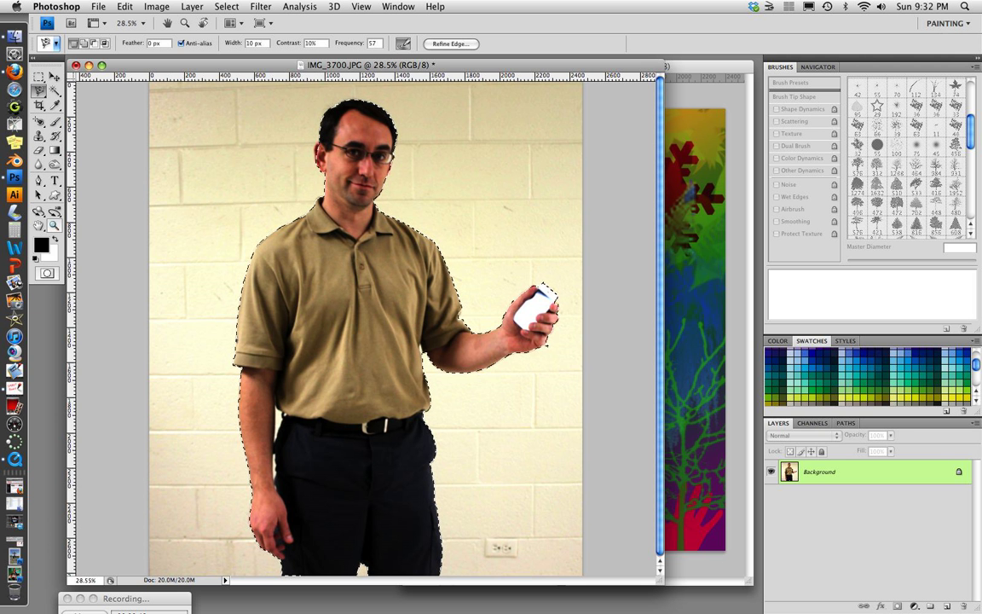
Zoom in on the man's ear at 400% and add its missing outer rim to the selection with the Lasso Tool.
left_click(54, 226)
left_click(324, 141)
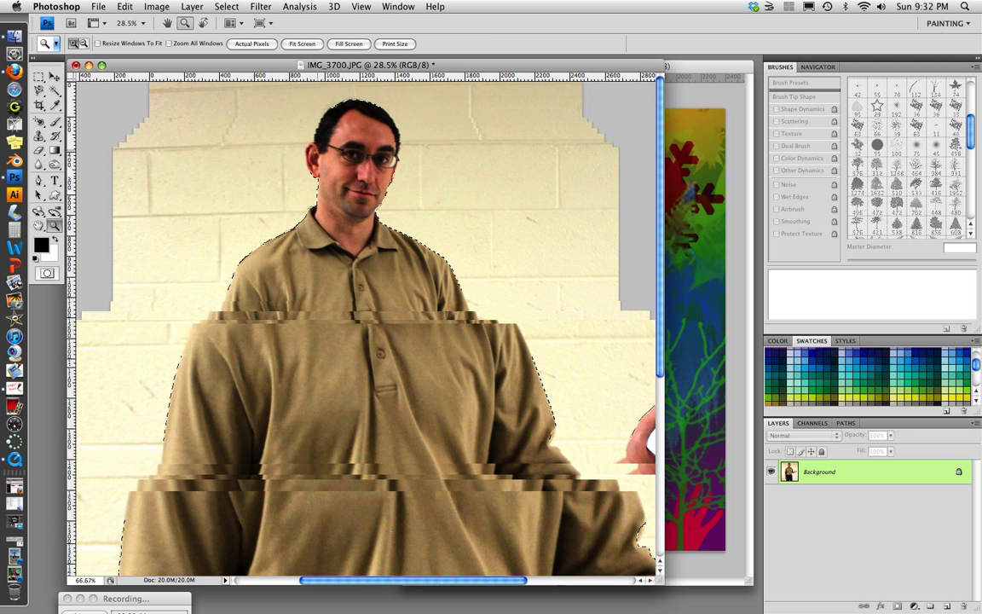
left_click(311, 149)
left_click(311, 148)
left_click(311, 148)
left_click(312, 147)
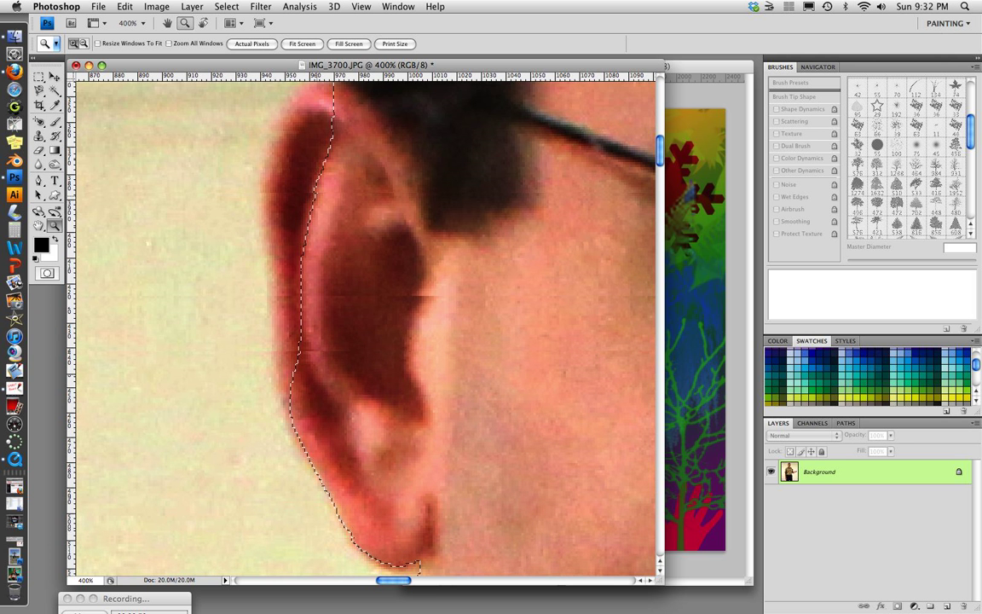
scroll(333, 171, "up", 5)
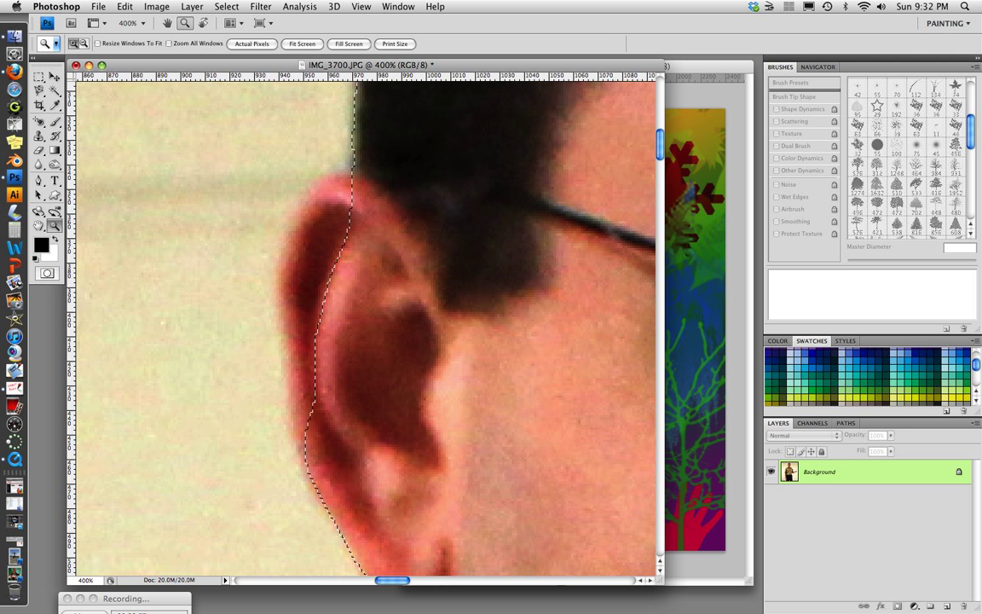
left_click(38, 88)
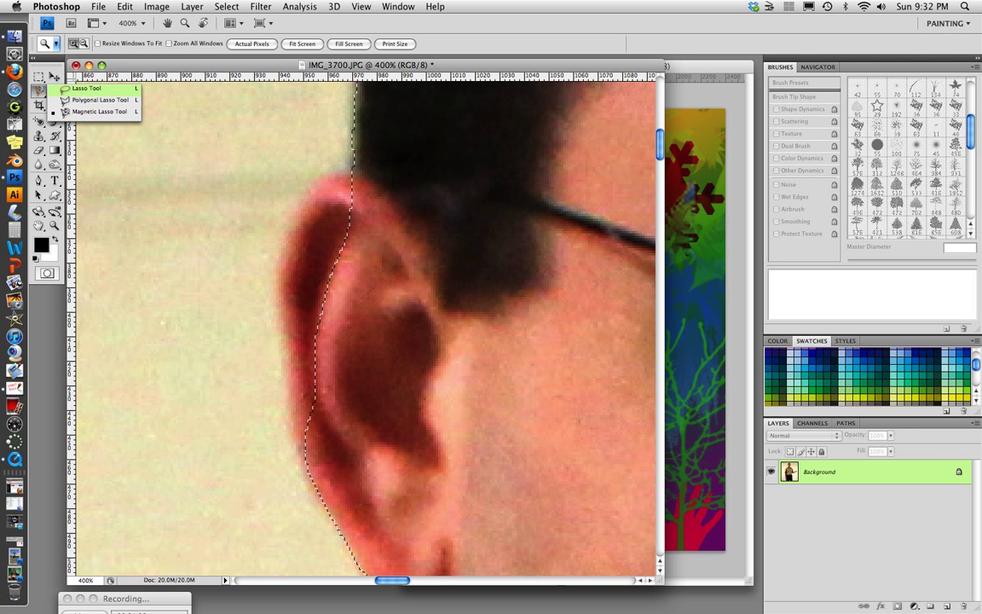
left_click(85, 89)
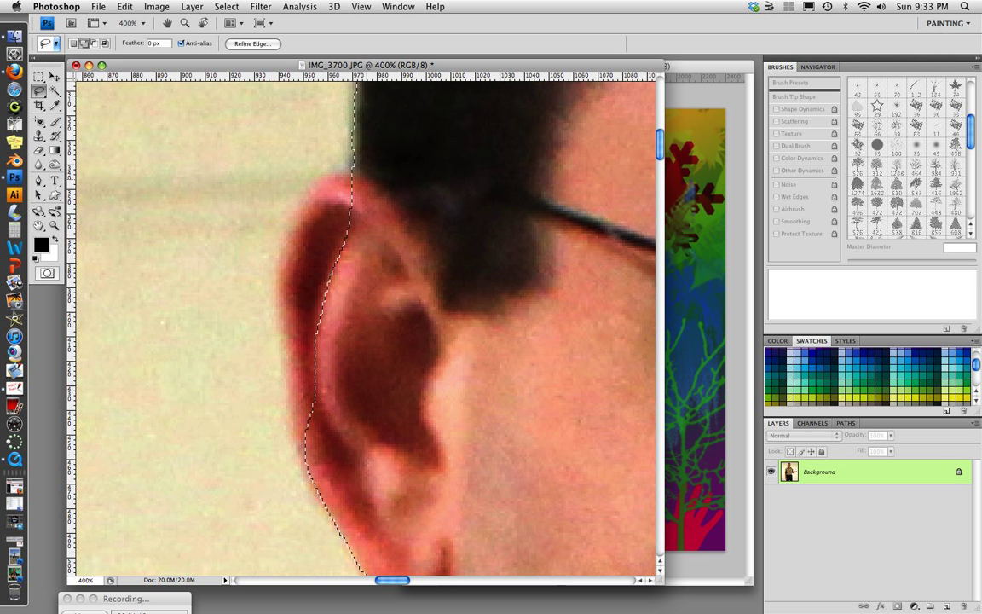
mouse_move(354, 178)
left_mouse_down()
mouse_move(313, 195)
mouse_move(278, 282)
mouse_move(288, 393)
mouse_move(366, 409)
left_mouse_up()
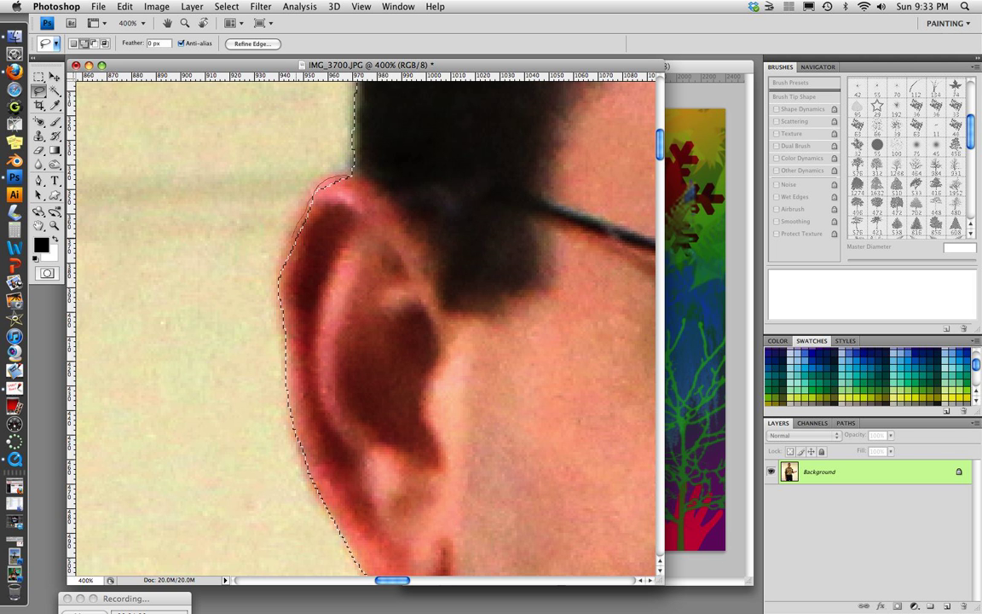
left_click_drag(293, 242, 397, 208)
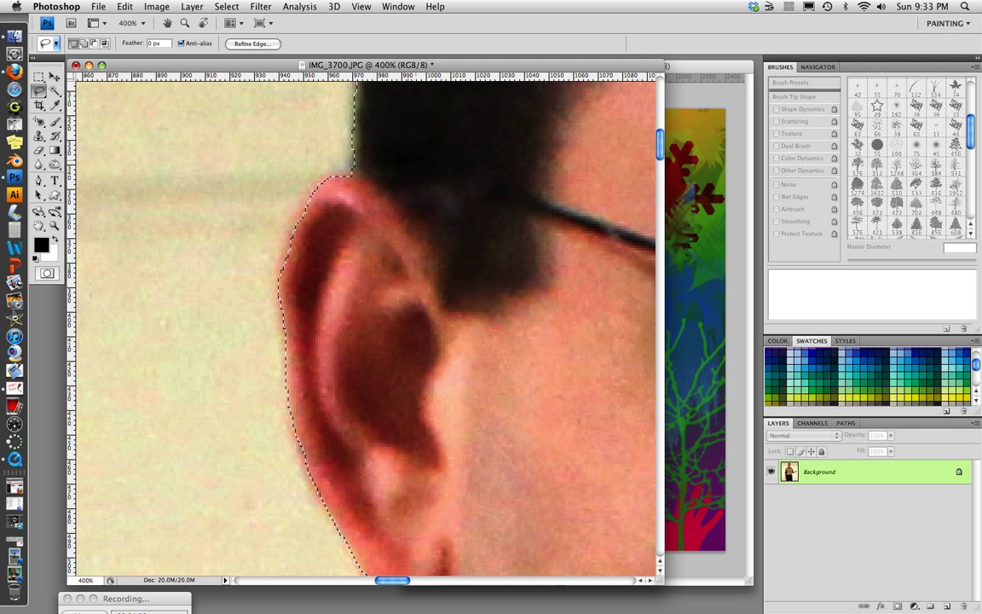
Inspect the selection edge along the man's hair, ear and neck for missed areas.
scroll(367, 324, "up", 5)
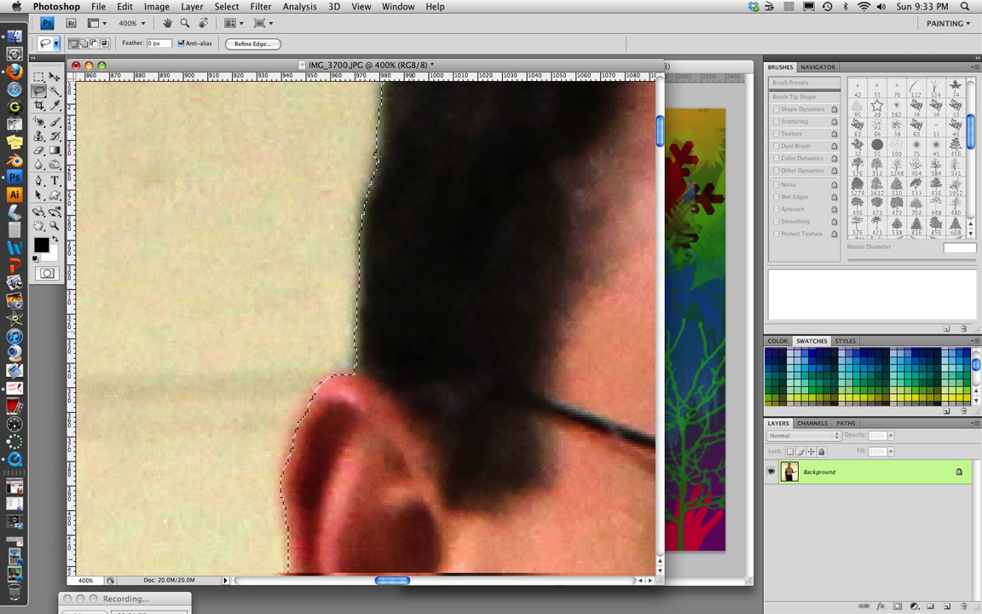
scroll(367, 324, "up", 5)
scroll(367, 324, "up", 3)
scroll(366, 324, "right", 3)
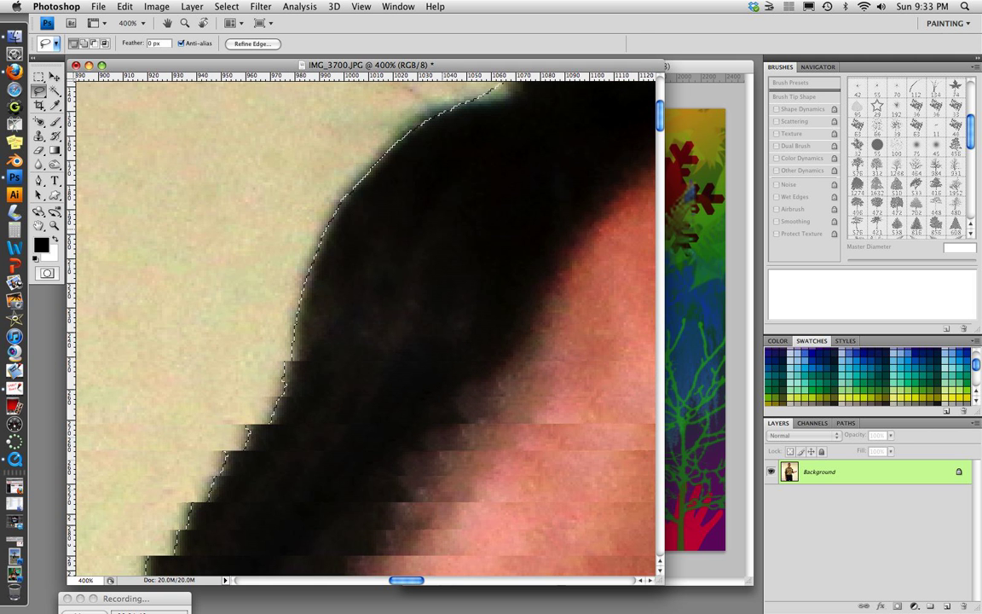
scroll(367, 324, "right", 3)
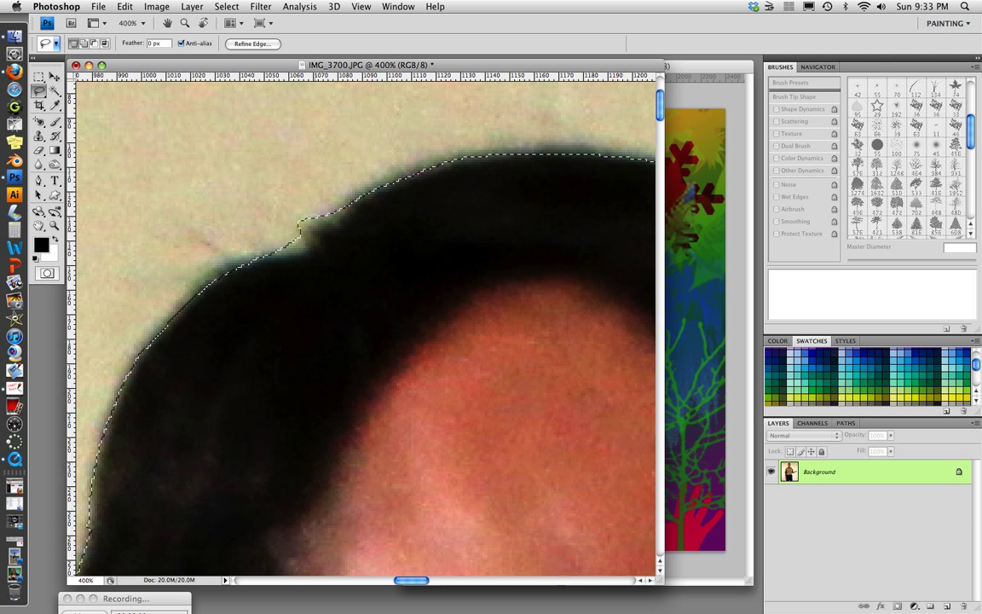
scroll(366, 328, "down", 5)
scroll(367, 328, "down", 5)
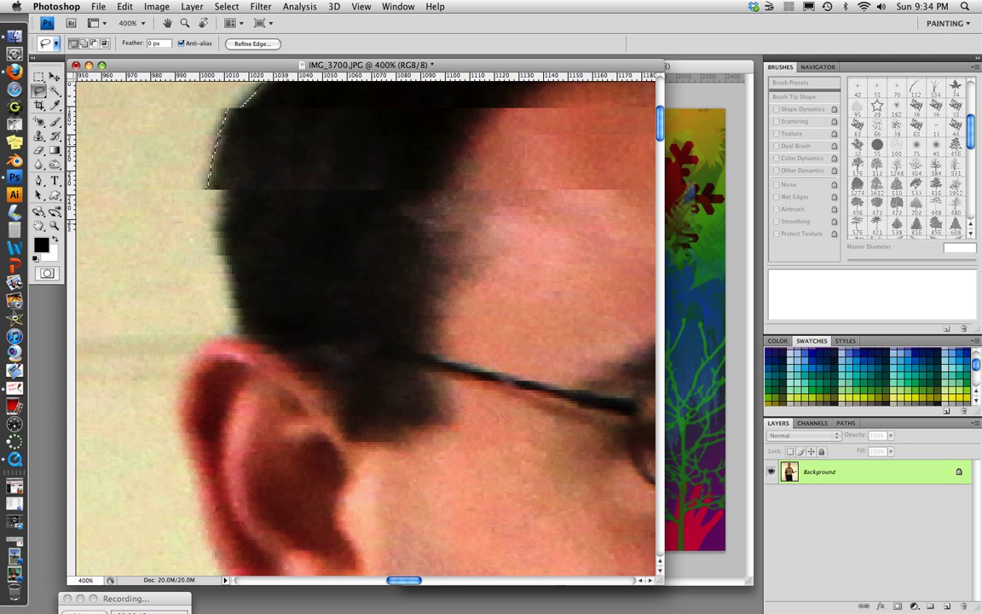
scroll(367, 324, "down", 2)
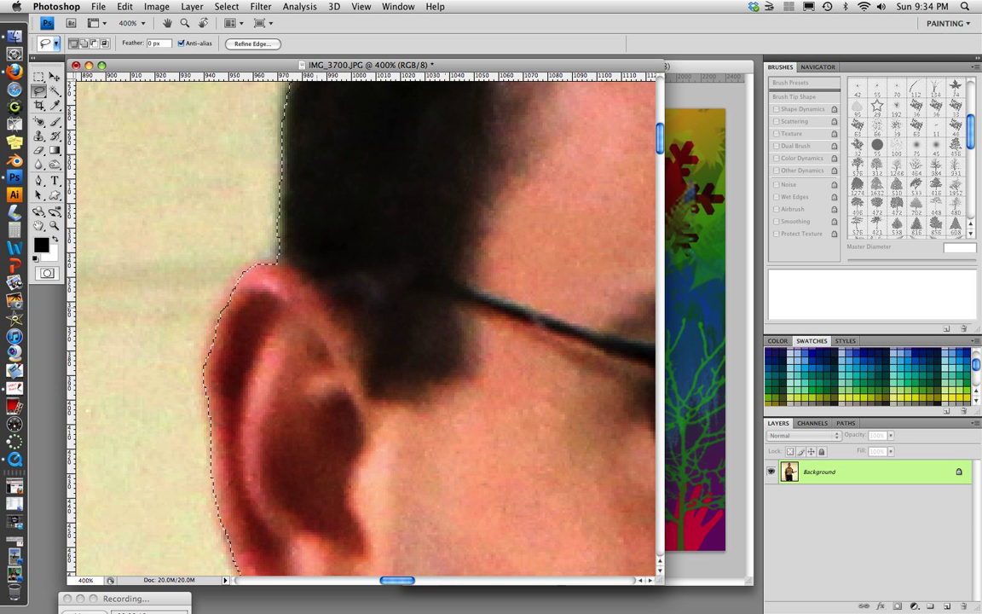
scroll(367, 324, "down", 3)
scroll(367, 324, "down", 3)
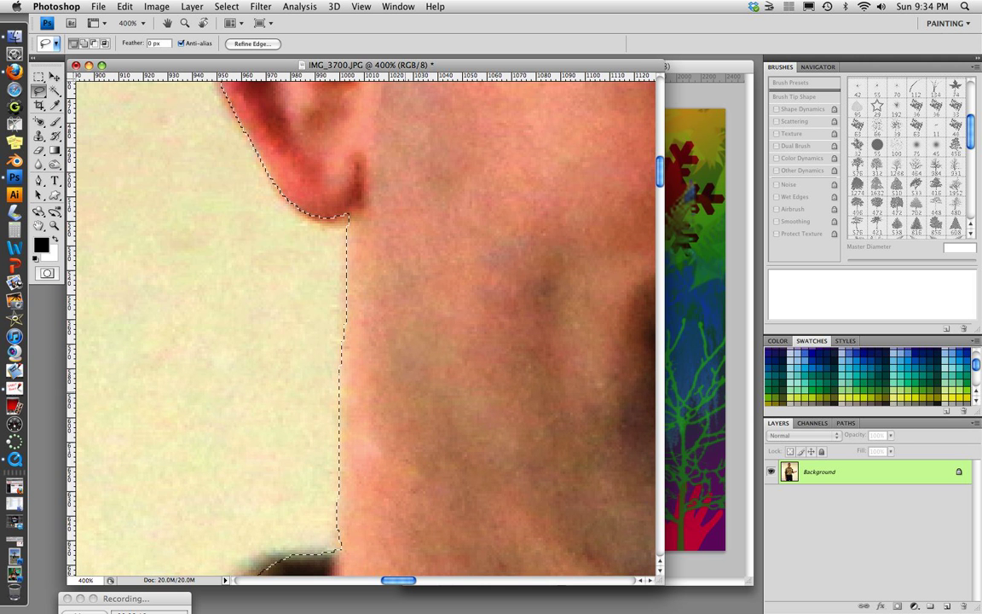
scroll(367, 324, "down", 3)
scroll(366, 324, "down", 3)
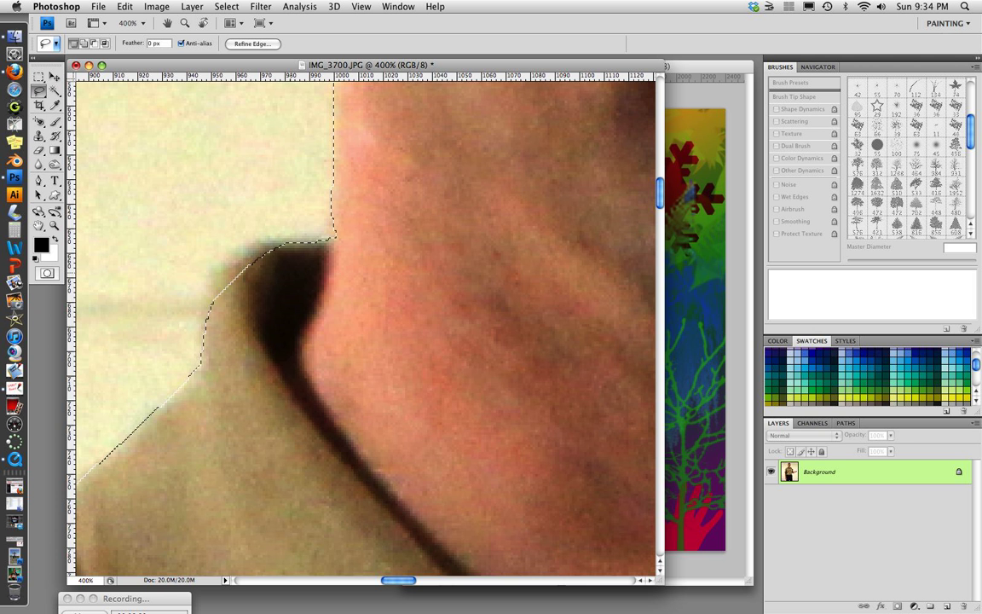
Check the selection edge along the shirt collar, the shoulder and the sleeve down to its hem.
scroll(367, 324, "down", 3)
scroll(367, 324, "left", 3)
scroll(367, 324, "down", 1)
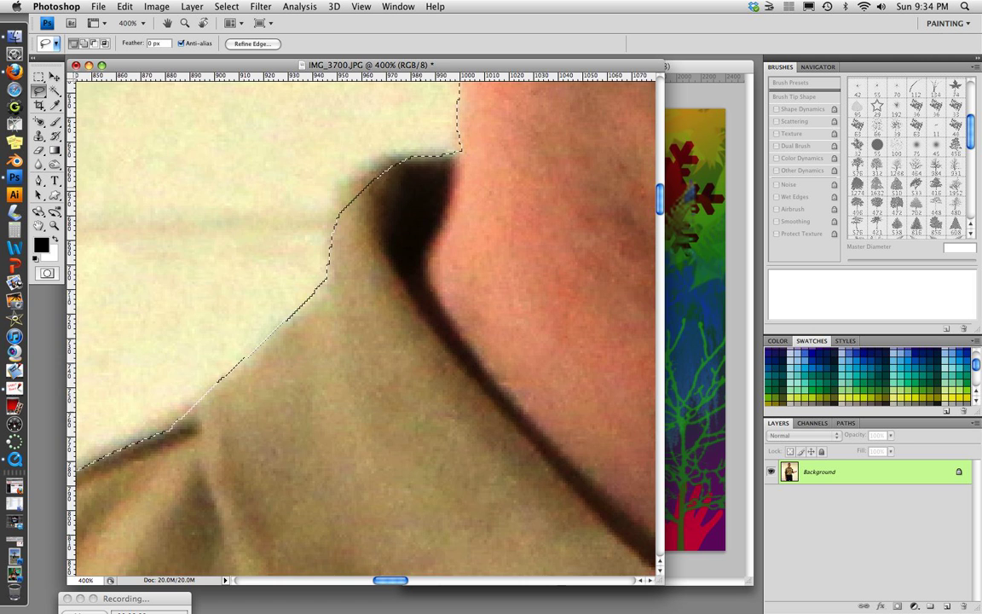
scroll(367, 324, "up", 2)
scroll(367, 324, "down", 4)
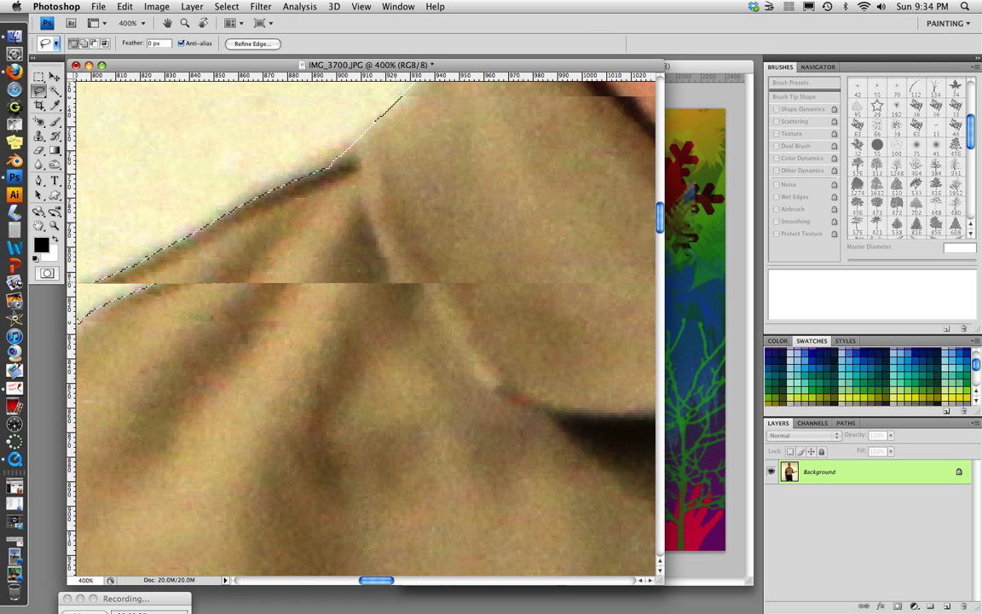
scroll(367, 324, "left", 3)
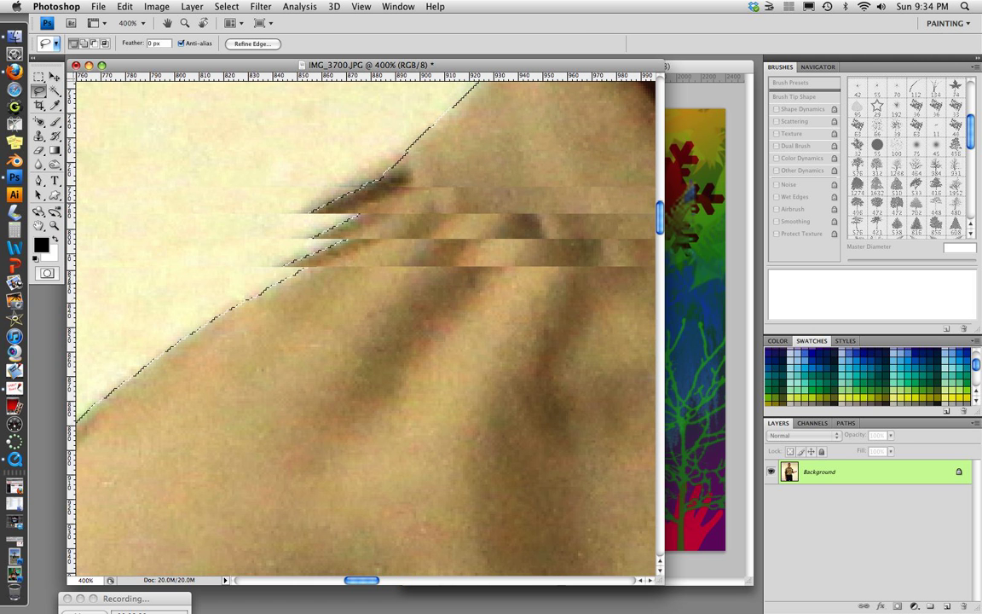
scroll(367, 324, "left", 4)
scroll(367, 324, "up", 3)
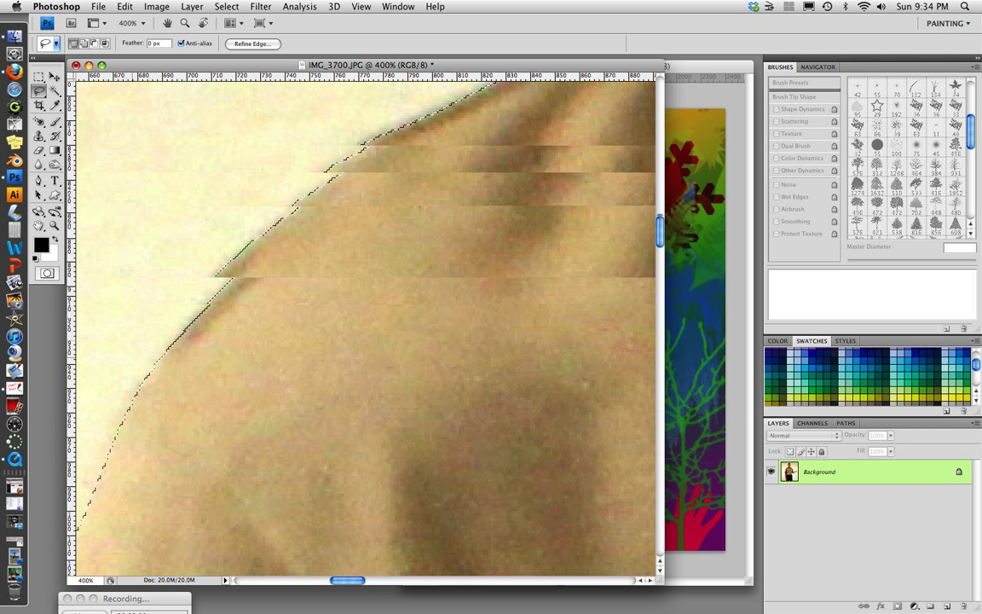
scroll(367, 324, "left", 4)
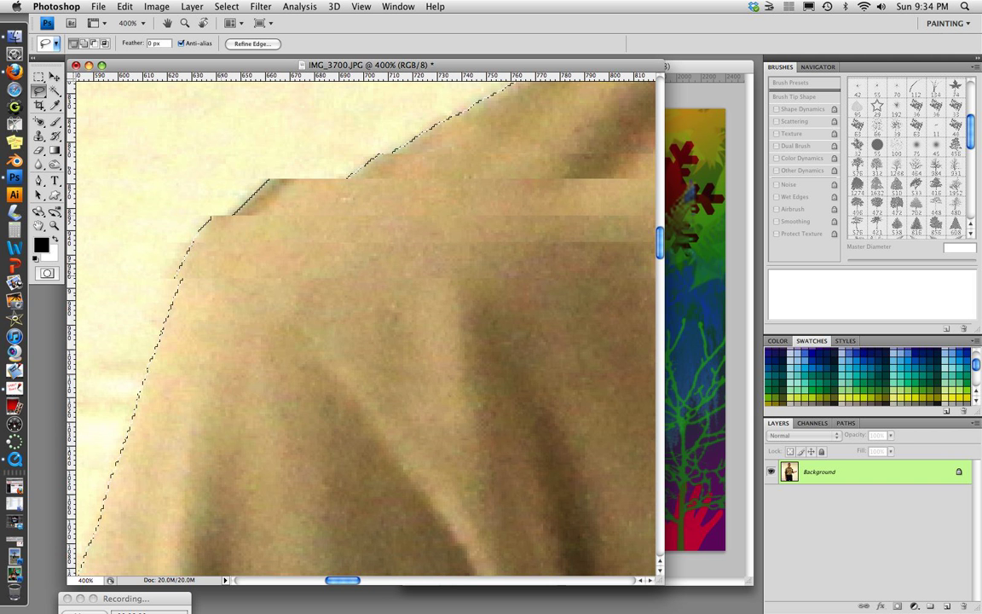
scroll(367, 324, "left", 3)
scroll(367, 324, "down", 5)
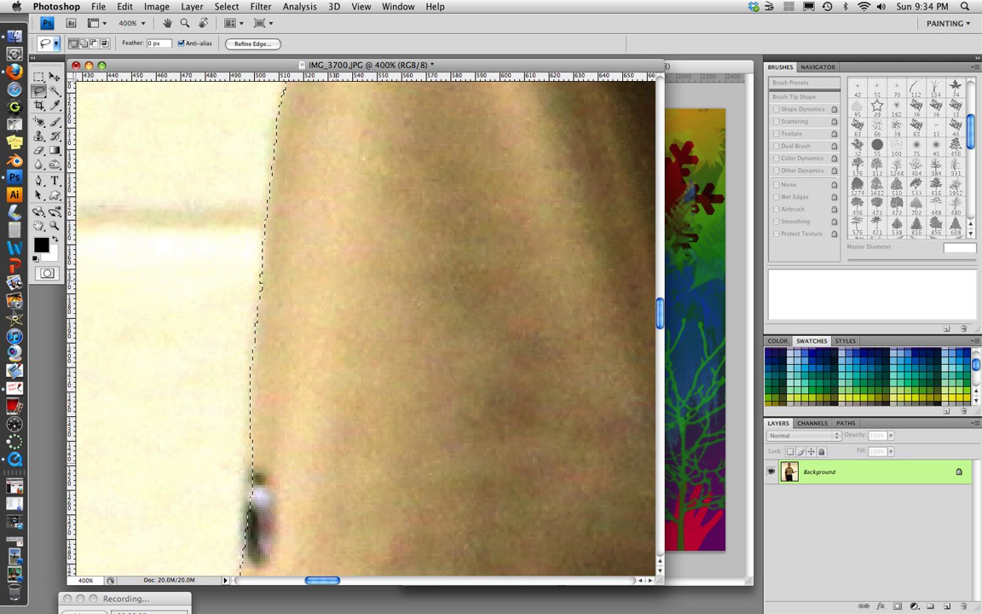
scroll(367, 324, "down", 3)
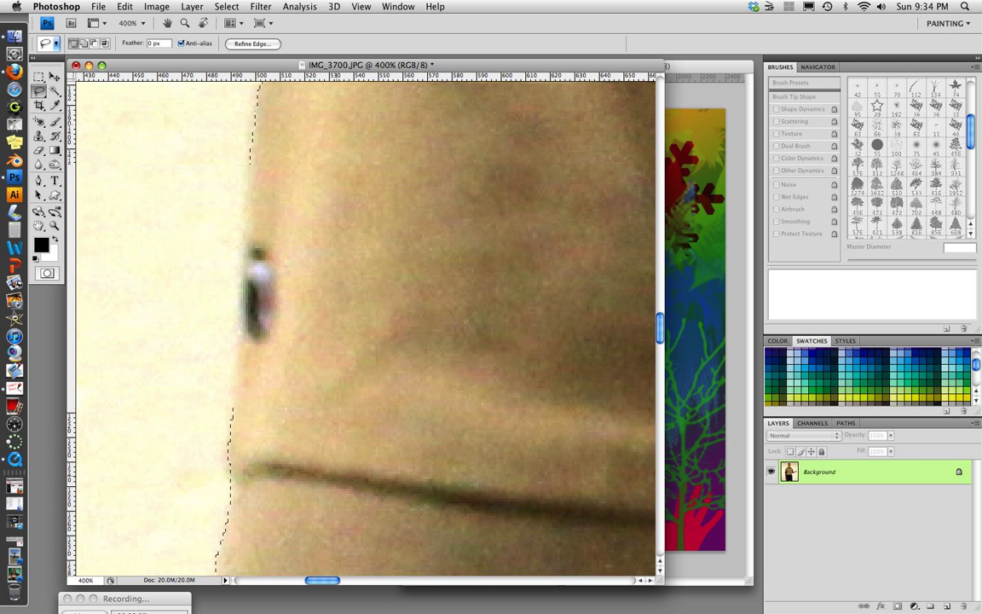
scroll(367, 324, "down", 3)
scroll(367, 324, "down", 2)
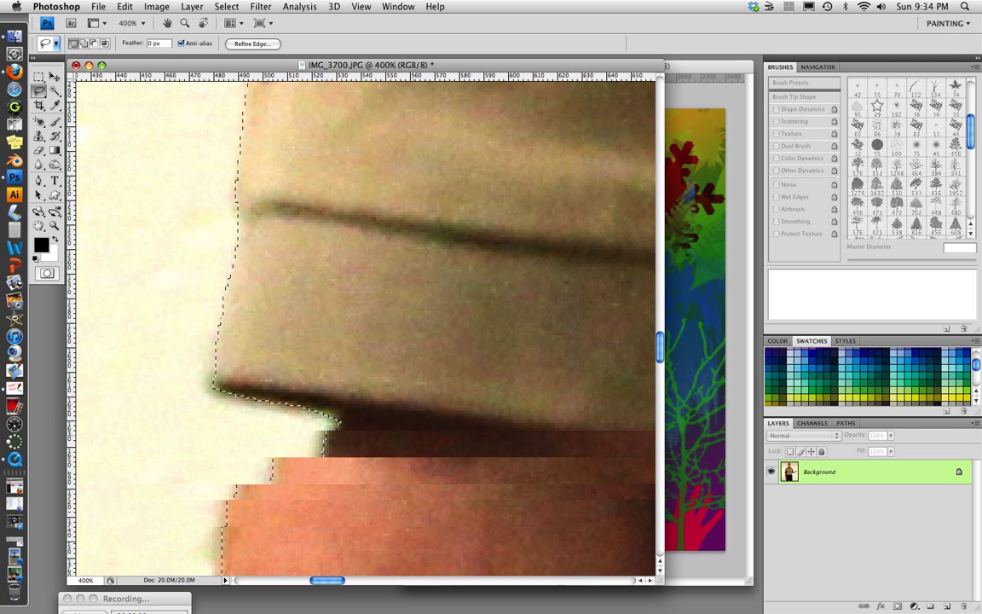
Examine the selection along the lowered arm and the enclosed background gap between that arm and the waist.
scroll(367, 324, "down", 2)
scroll(367, 324, "right", 1)
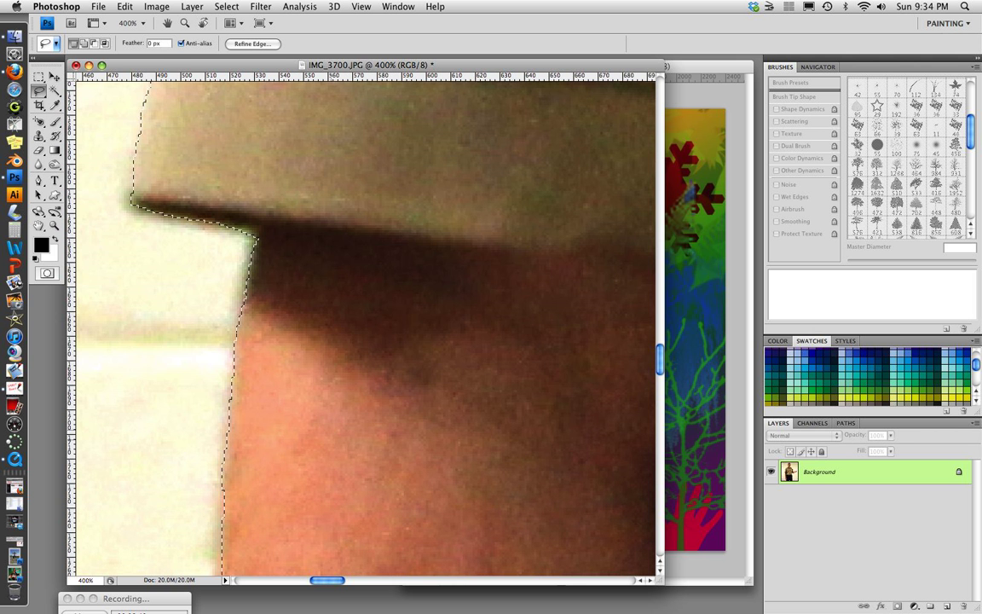
scroll(367, 324, "down", 2)
scroll(367, 324, "right", 1)
scroll(366, 324, "down", 2)
scroll(366, 324, "right", 1)
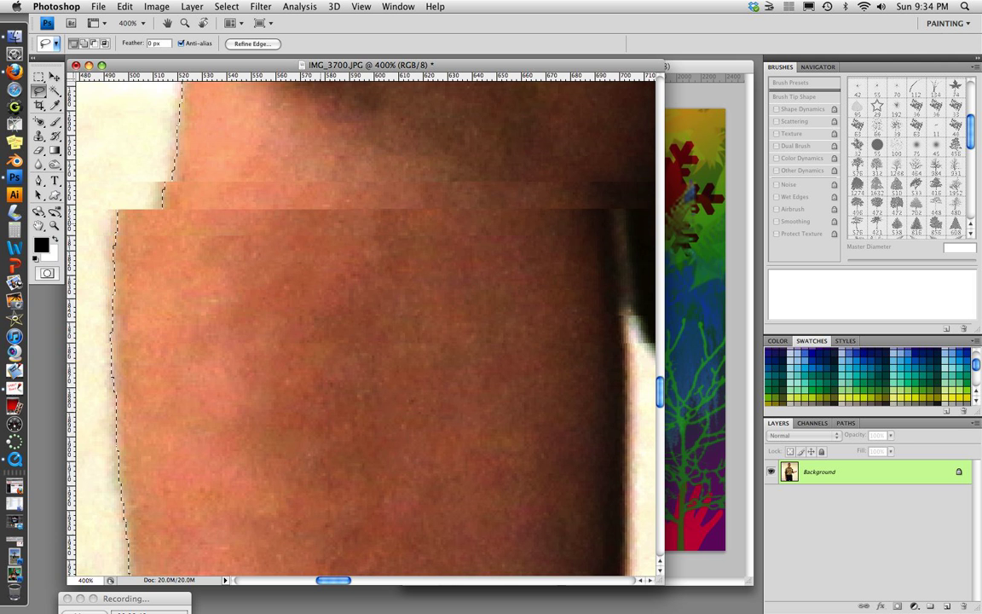
scroll(367, 324, "down", 2)
scroll(367, 324, "right", 1)
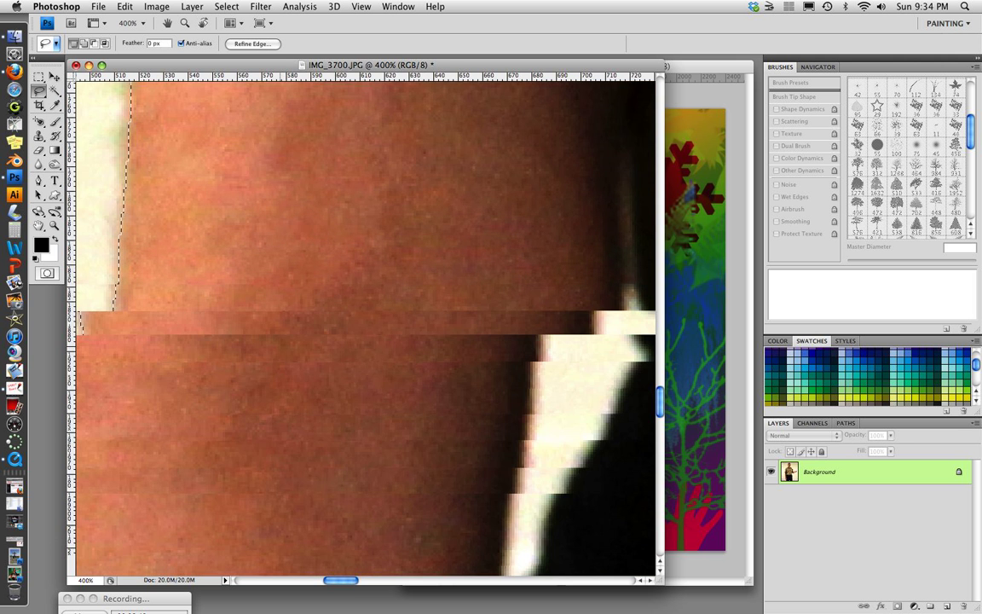
scroll(366, 324, "down", 2)
scroll(367, 324, "right", 1)
scroll(366, 324, "right", 2)
scroll(367, 325, "up", 1)
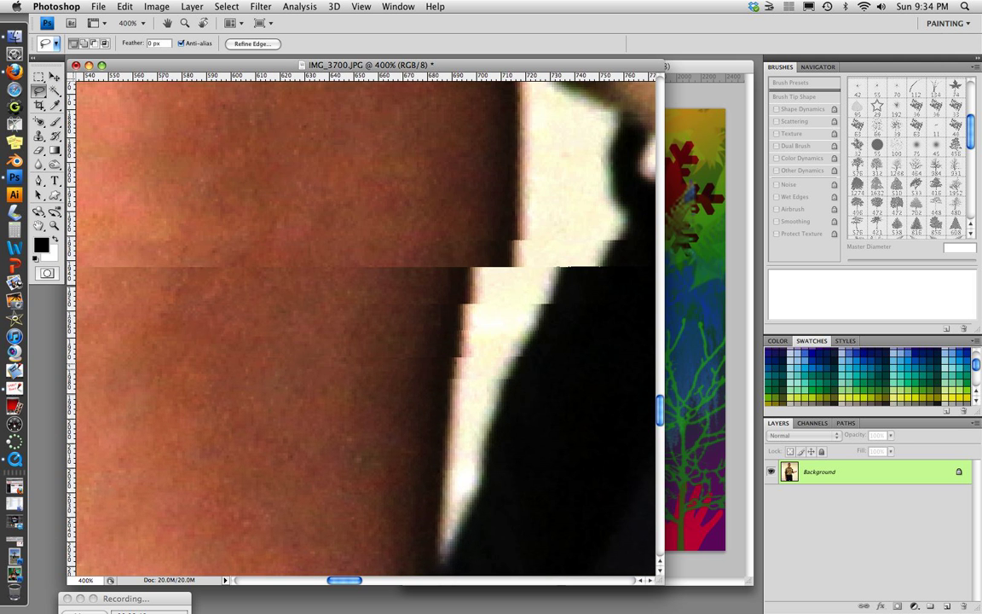
scroll(367, 324, "up", 2)
scroll(367, 324, "right", 1)
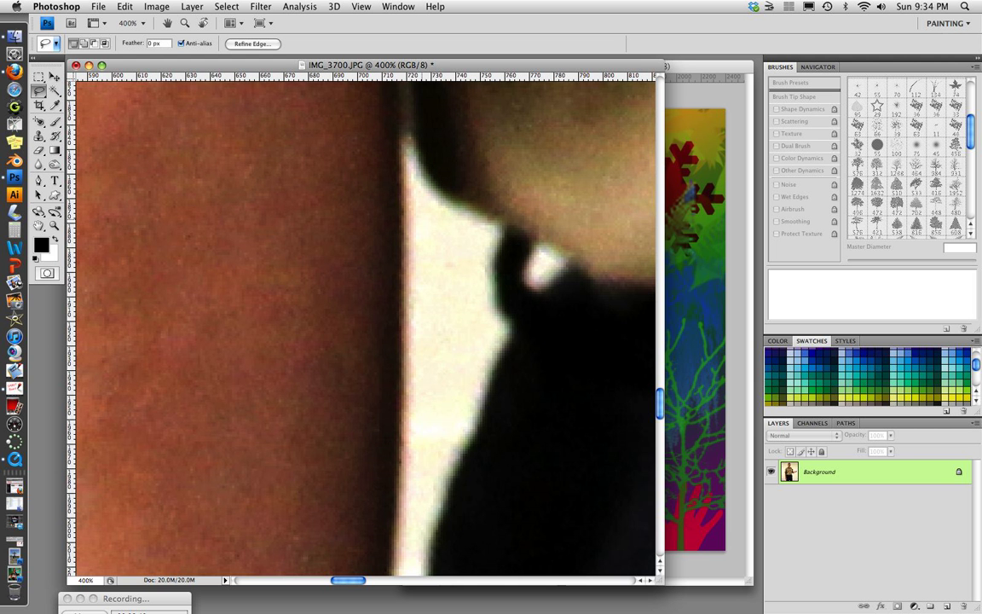
Add the missed notch where the shirt hem meets the trousers, on the raised-arm side of the waist, to the selection.
scroll(366, 324, "right", 5)
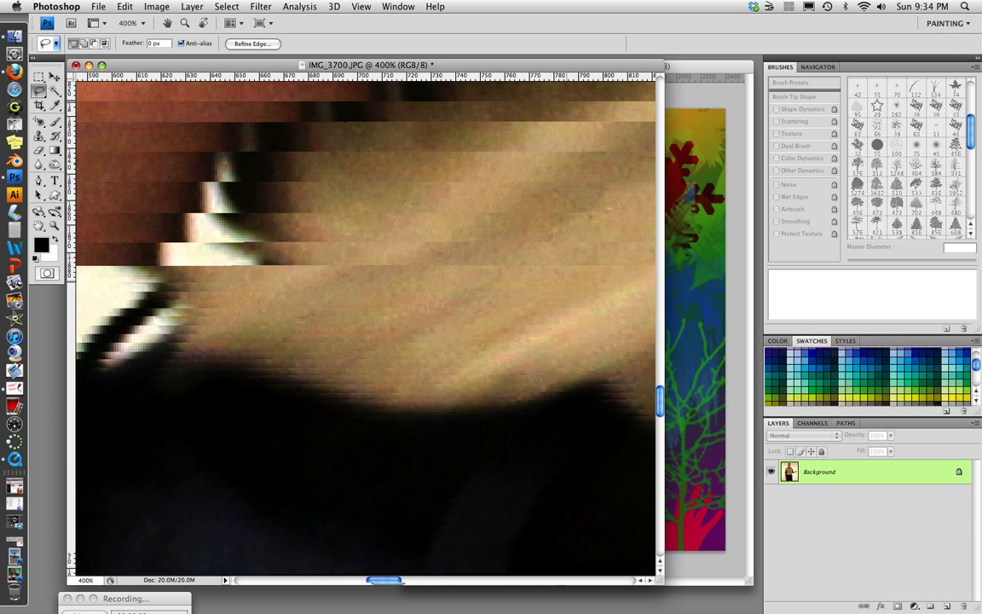
scroll(367, 324, "right", 6)
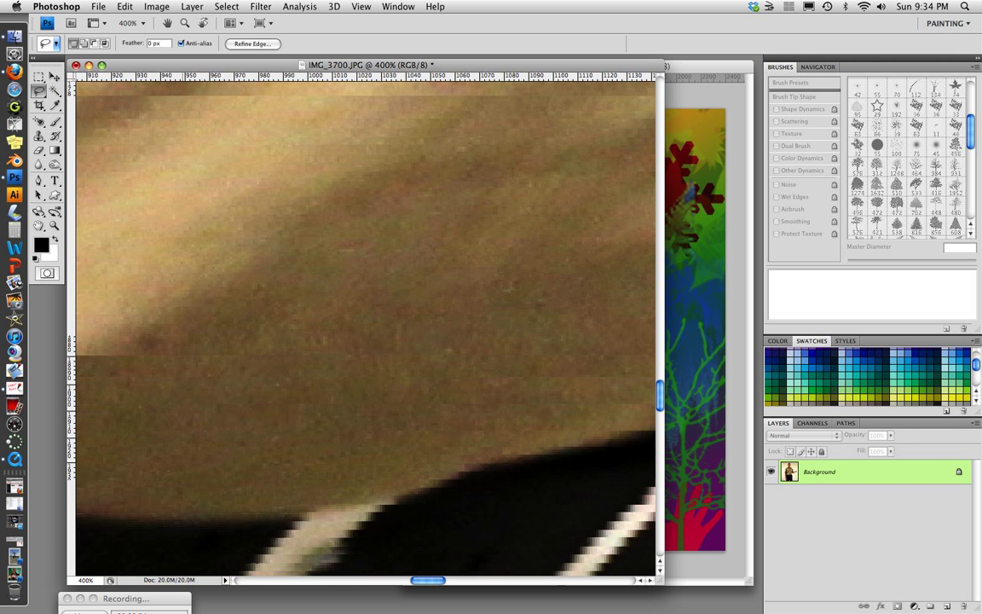
scroll(366, 324, "right", 5)
scroll(367, 324, "right", 5)
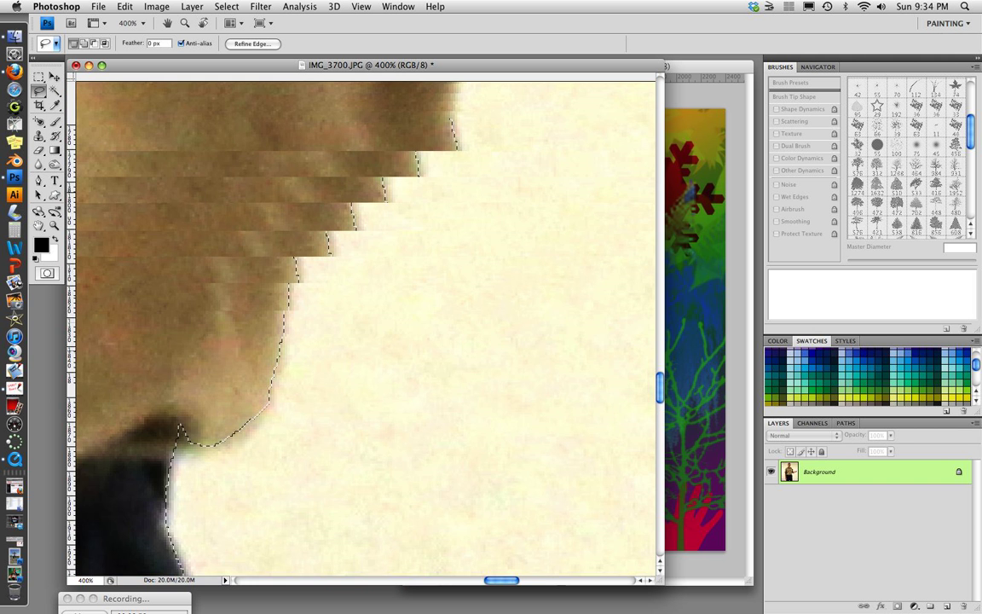
scroll(367, 324, "down", 4)
scroll(366, 325, "left", 3)
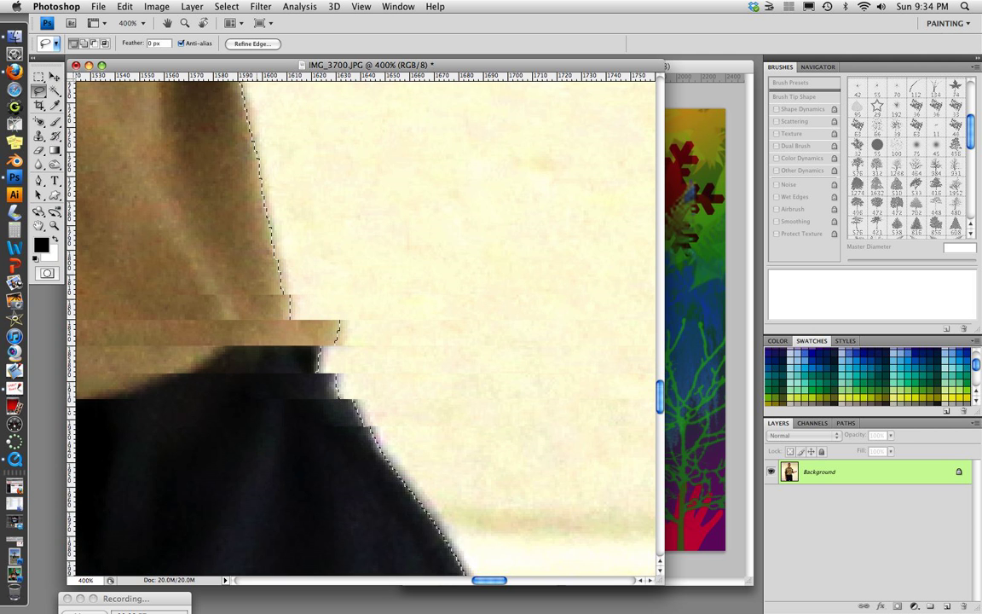
scroll(367, 324, "down", 2)
scroll(366, 324, "left", 1)
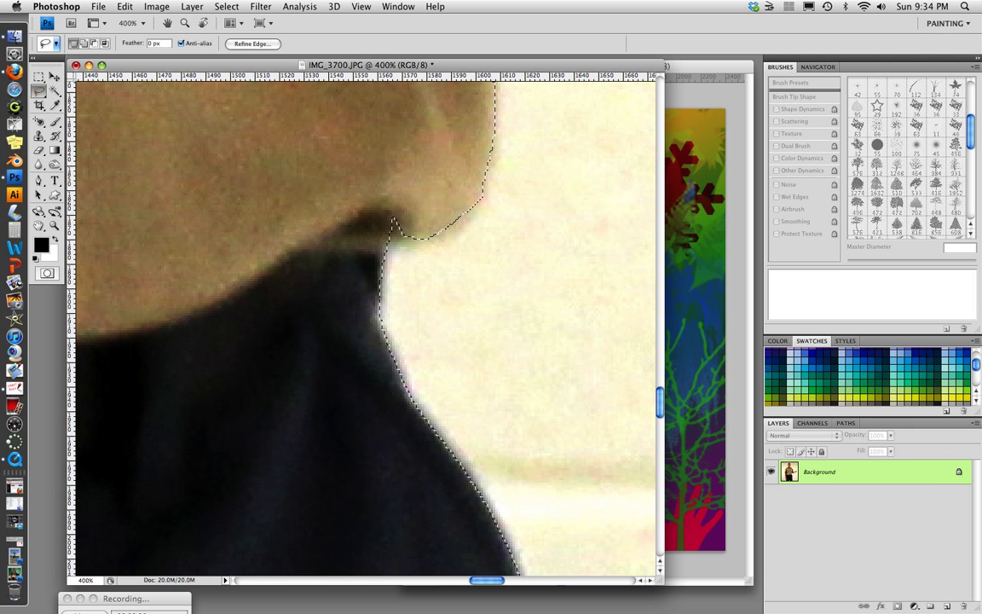
mouse_move(400, 196)
left_mouse_down()
mouse_move(415, 236)
mouse_move(395, 197)
left_mouse_up()
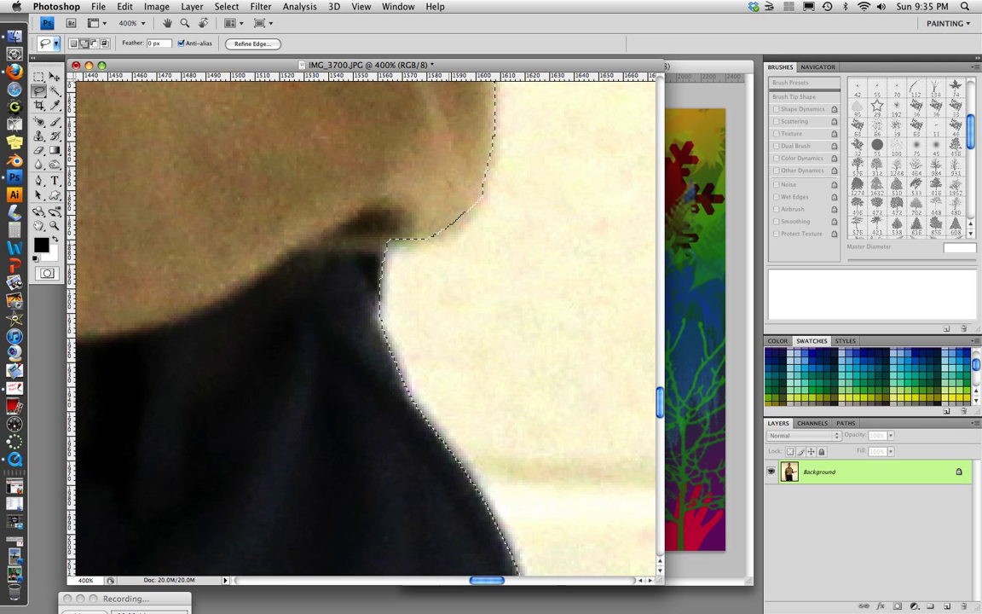
Subtract the narrow background sliver between the shirt's side and the raised arm's sleeve from the selection.
scroll(366, 328, "up", 5)
scroll(367, 329, "up", 10)
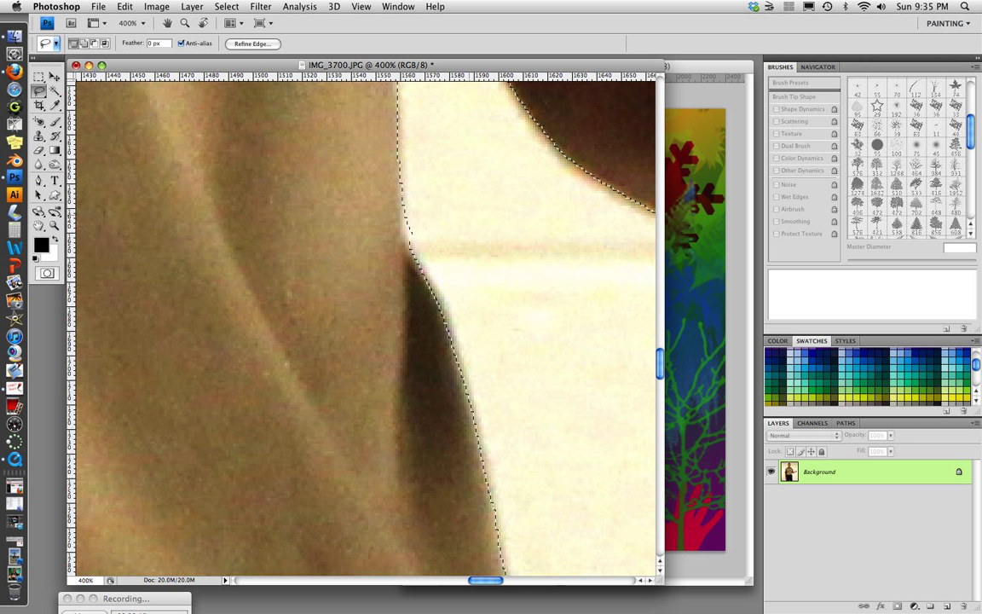
scroll(366, 329, "right", 2)
scroll(366, 328, "up", 3)
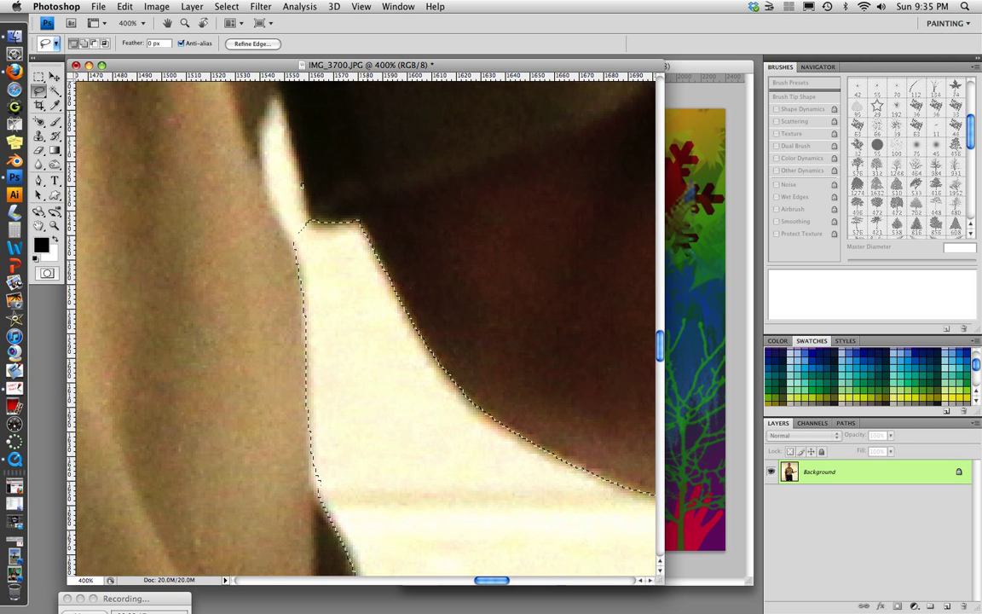
scroll(301, 185, "up", 3)
scroll(301, 186, "left", 2)
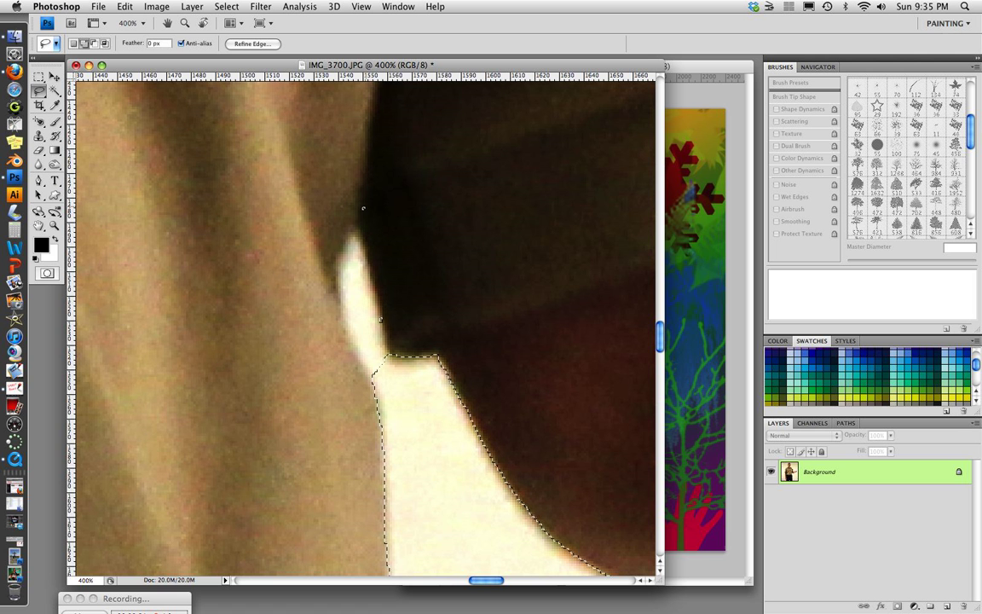
left_click_drag(364, 207, 374, 281)
mouse_move(384, 391)
left_mouse_down()
mouse_move(355, 352)
mouse_move(337, 241)
left_mouse_up()
left_click_drag(362, 207, 363, 209)
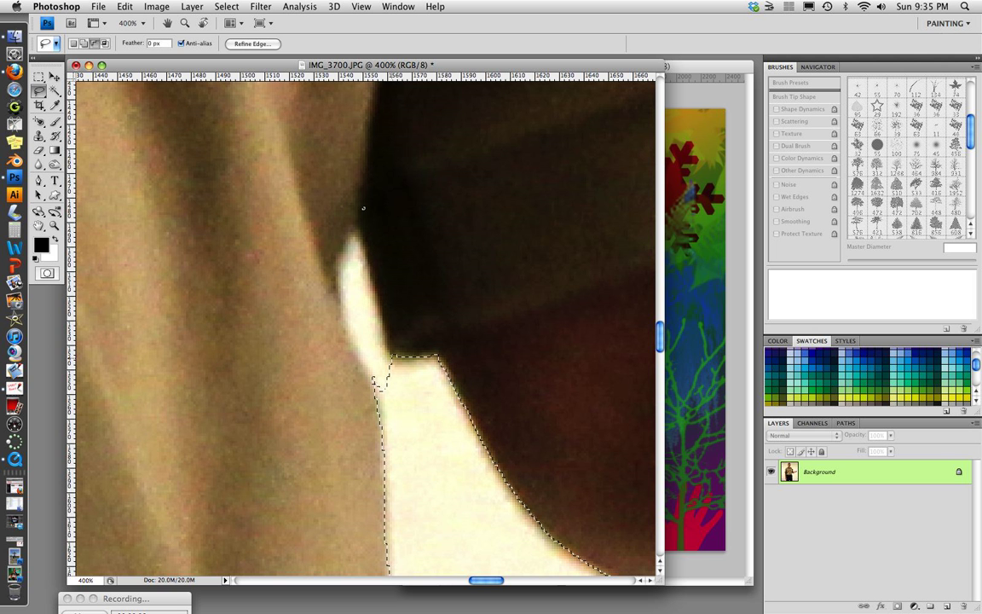
mouse_move(380, 357)
left_mouse_down()
mouse_move(361, 209)
mouse_move(344, 353)
mouse_move(378, 368)
left_mouse_up()
left_click_drag(364, 209, 364, 209)
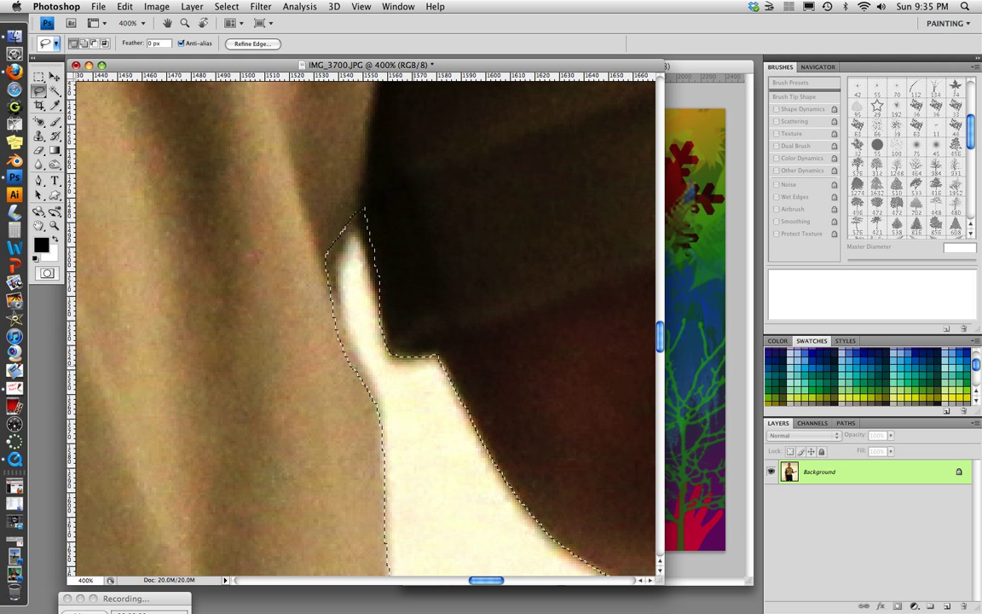
Add the missed notch where the sleeve hem meets the raised forearm to the selection.
scroll(365, 329, "right", 10)
scroll(365, 328, "up", 4)
scroll(515, 477, "right", 10)
scroll(516, 477, "up", 3)
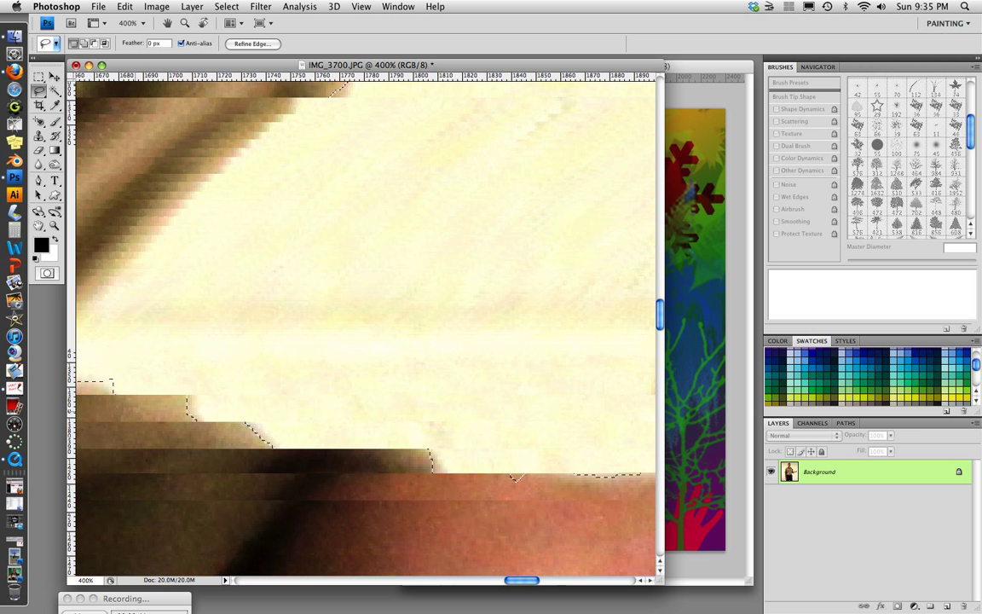
scroll(365, 329, "up", 5)
scroll(365, 328, "left", 2)
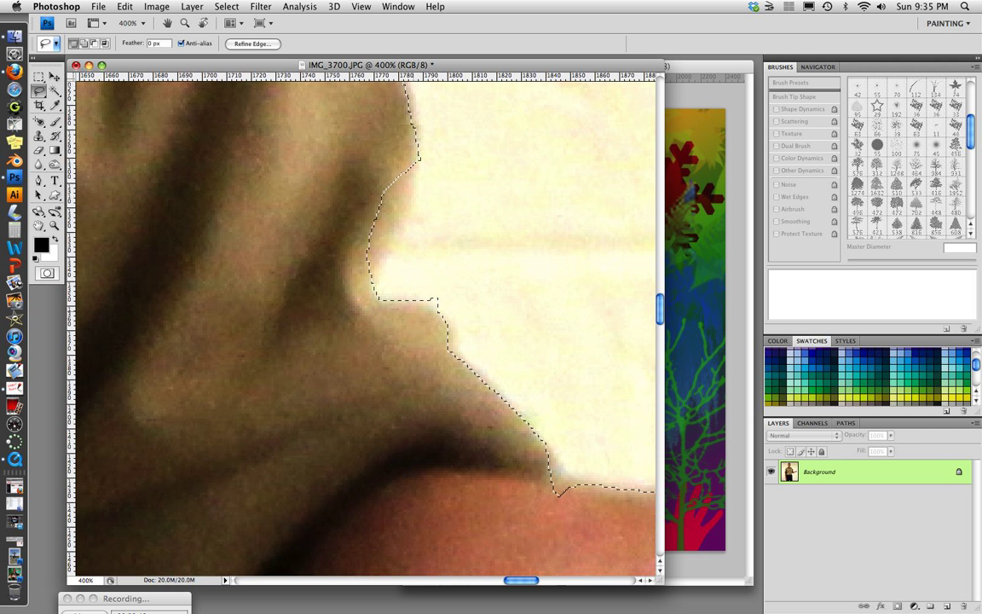
scroll(367, 324, "down", 1)
scroll(366, 324, "right", 1)
scroll(366, 324, "down", 2)
scroll(367, 324, "right", 1)
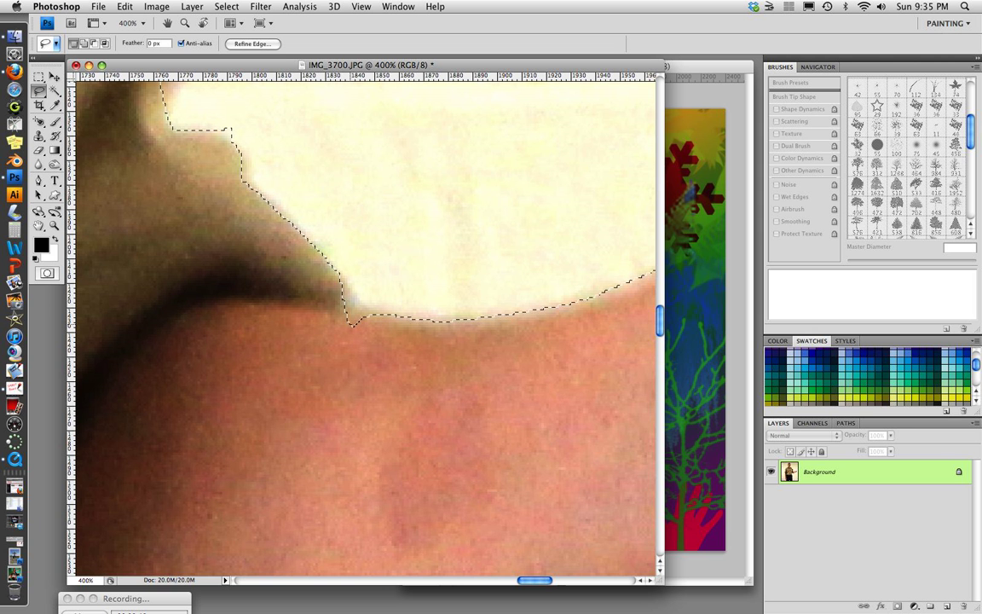
key("shift")
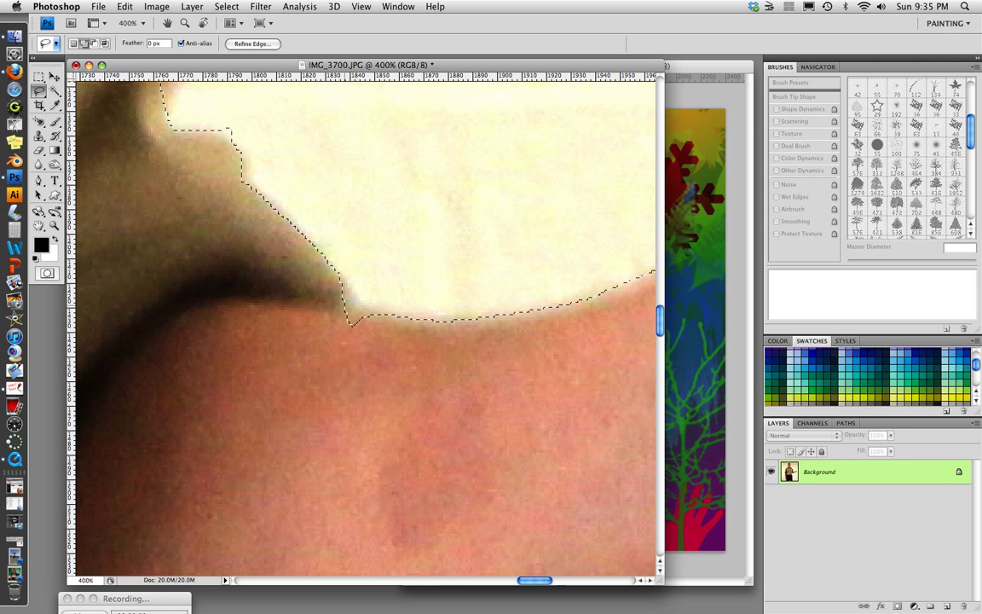
mouse_move(344, 304)
left_mouse_down()
mouse_move(376, 341)
mouse_move(343, 310)
left_mouse_up()
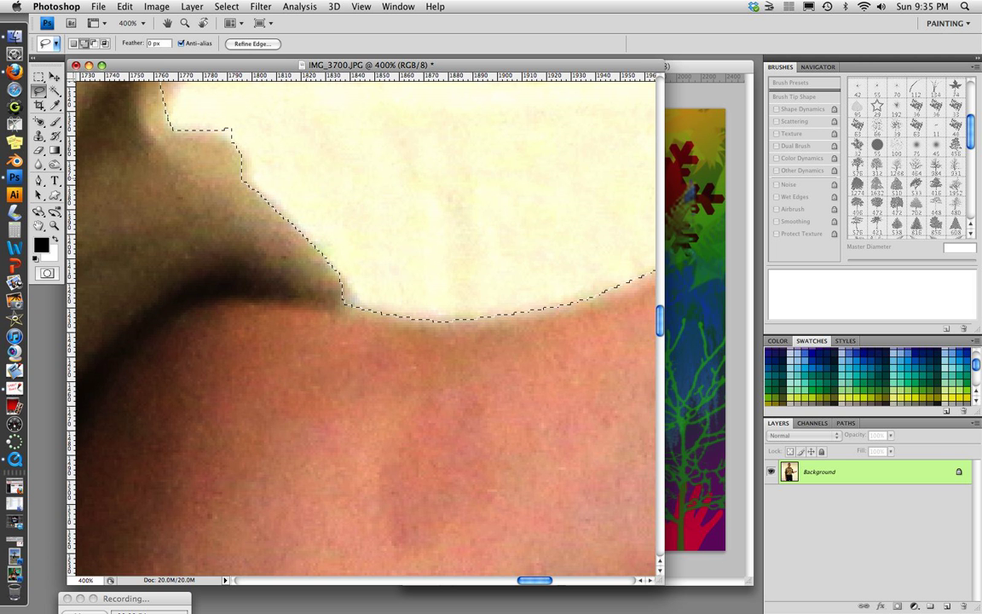
Refine the selection at the raised arm's sleeve hem by trimming the background corner and adding the missed strip of fabric.
scroll(366, 328, "up", 5)
scroll(365, 329, "left", 5)
scroll(367, 324, "left", 3)
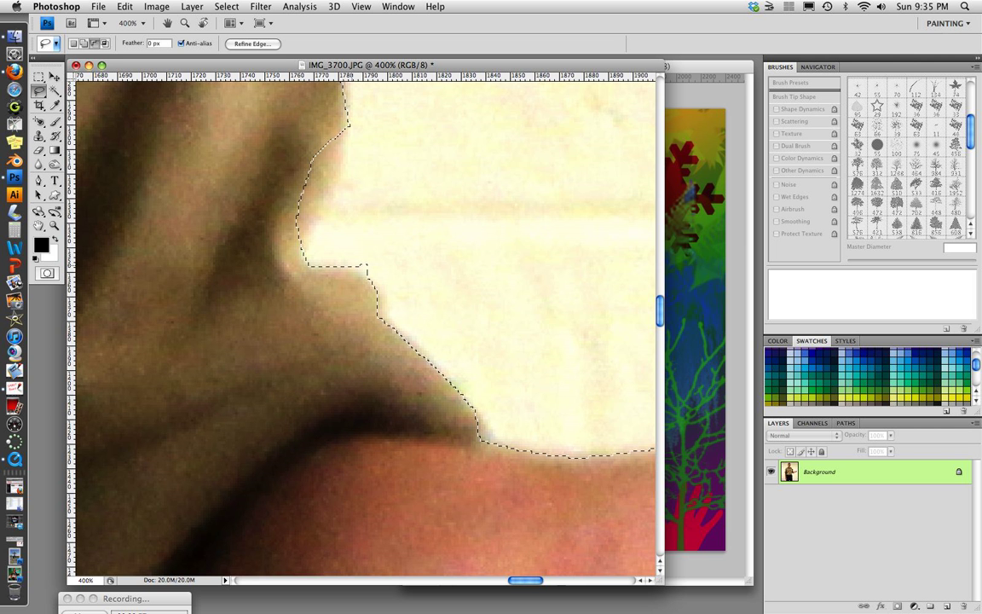
left_click_drag(371, 264, 368, 279)
mouse_move(345, 146)
left_mouse_down()
mouse_move(265, 209)
mouse_move(271, 248)
left_mouse_up()
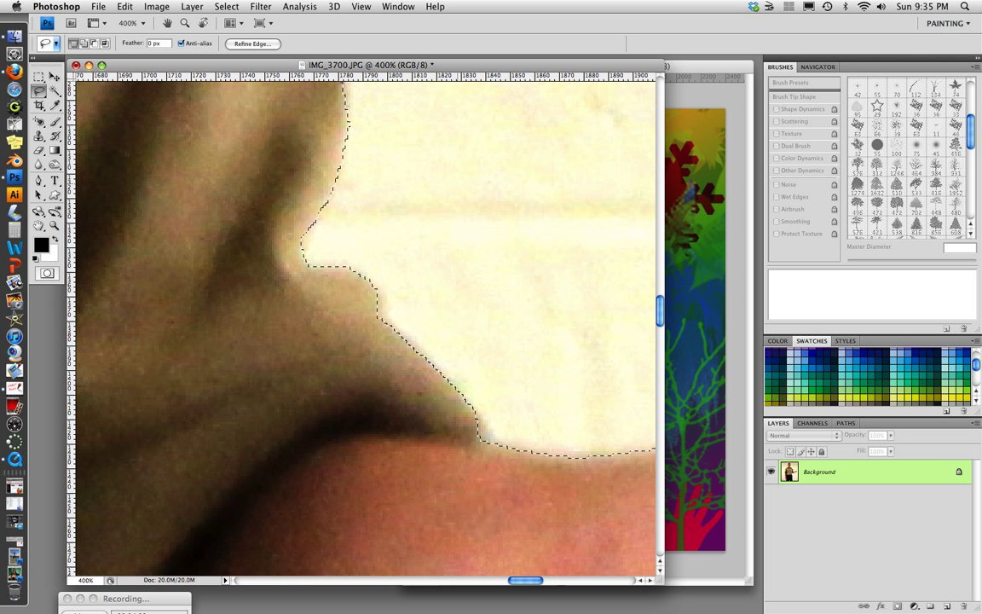
Inspect the selection edge up the raised arm's sleeve and along the shoulder to the collar.
scroll(367, 324, "up", 5)
scroll(367, 325, "up", 5)
scroll(367, 324, "left", 3)
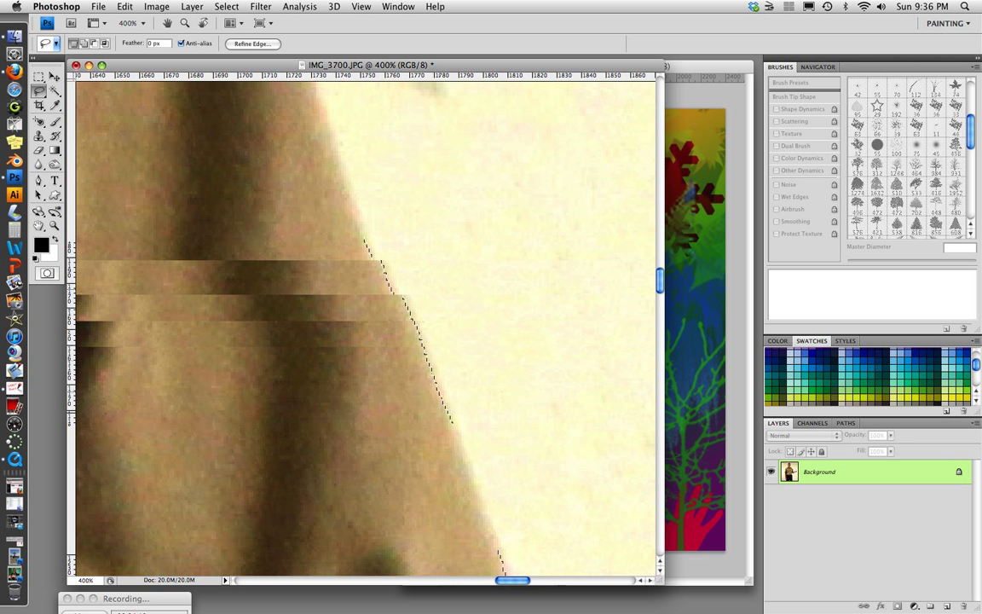
scroll(367, 324, "up", 5)
scroll(367, 324, "left", 3)
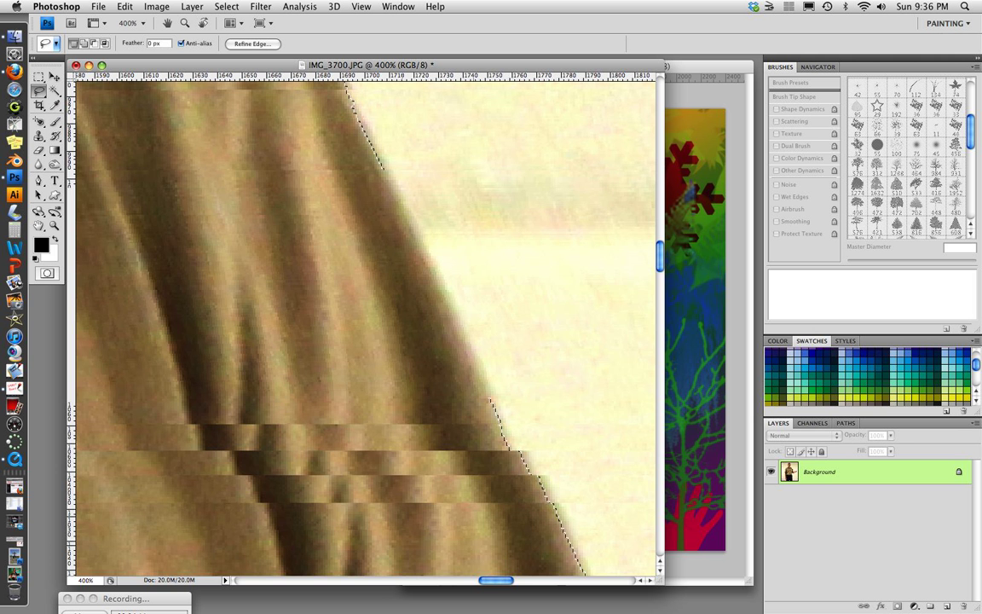
scroll(367, 324, "up", 5)
scroll(367, 324, "left", 3)
scroll(367, 324, "up", 5)
scroll(367, 324, "left", 3)
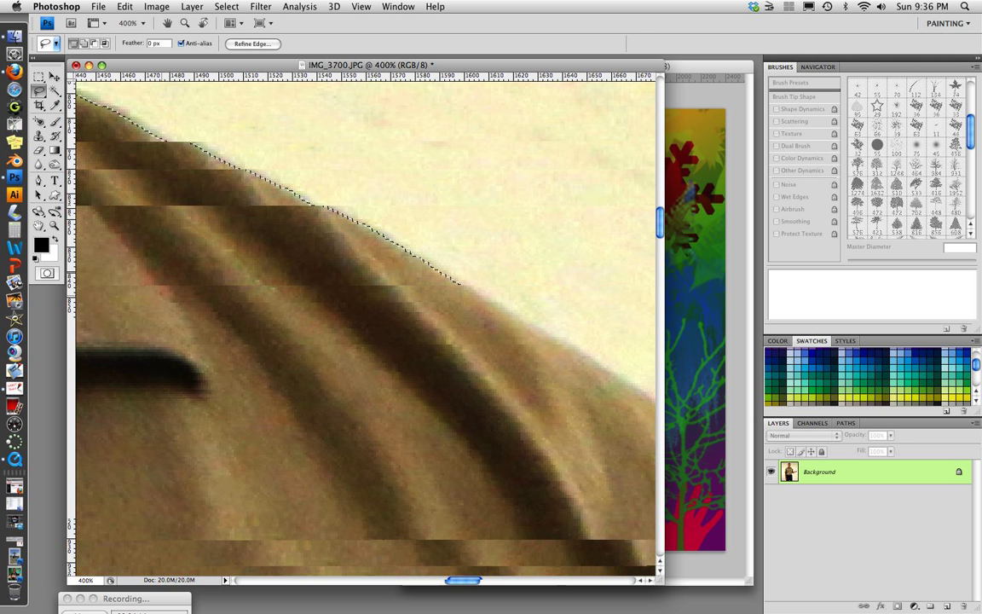
scroll(367, 325, "up", 5)
scroll(366, 324, "left", 3)
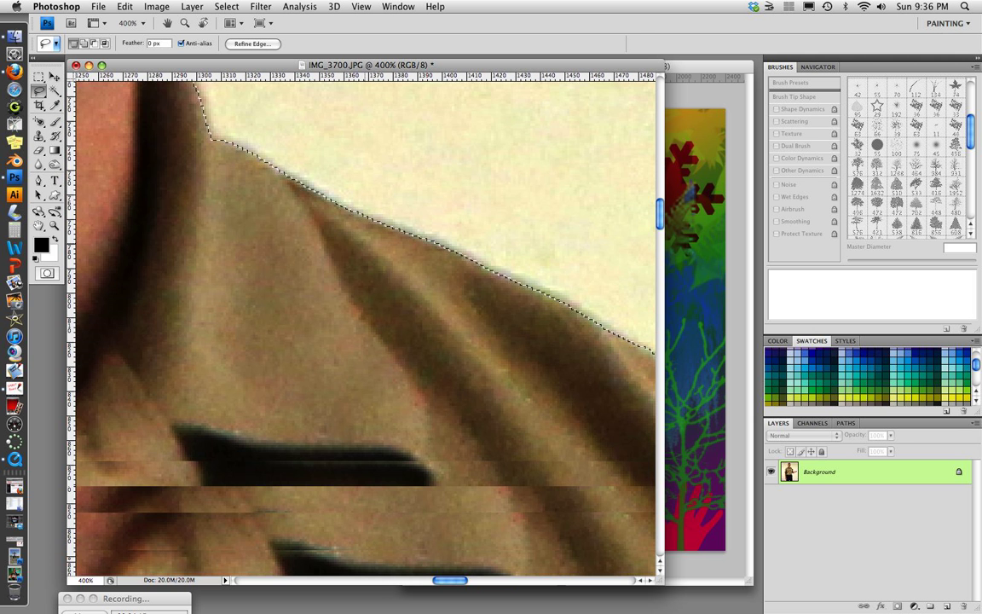
Check the selection edge along the jaw, the cheek, the corner of the glasses and the hair beside the forehead.
scroll(366, 325, "up", 5)
scroll(367, 324, "left", 3)
scroll(367, 325, "up", 5)
scroll(367, 324, "left", 3)
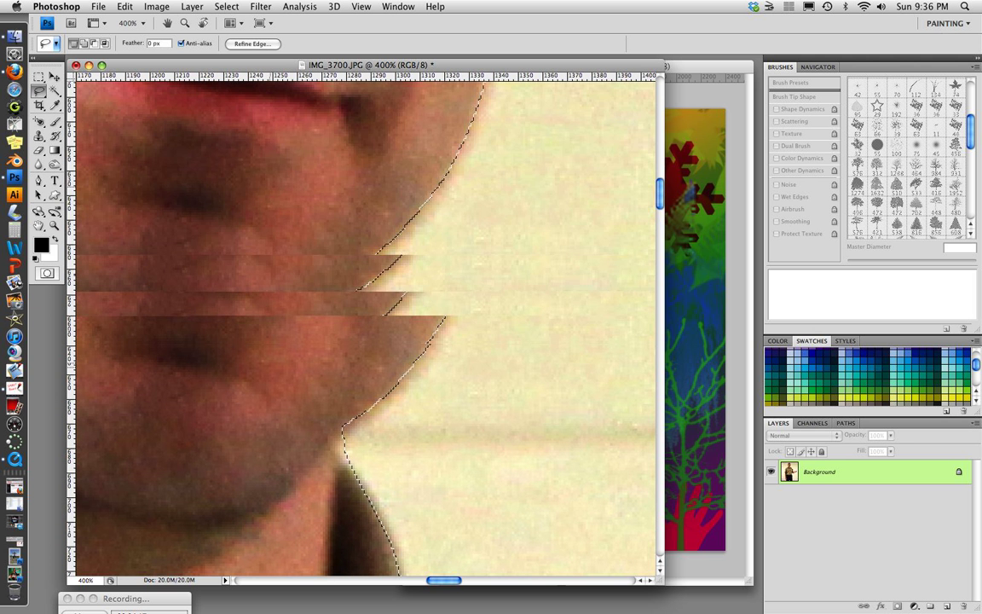
scroll(367, 324, "up", 5)
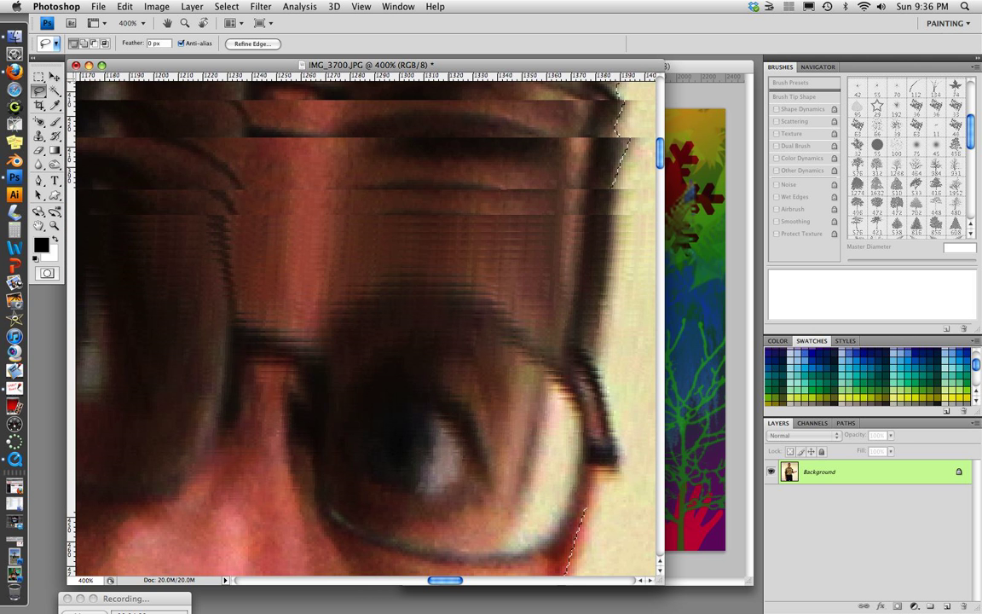
scroll(366, 325, "up", 3)
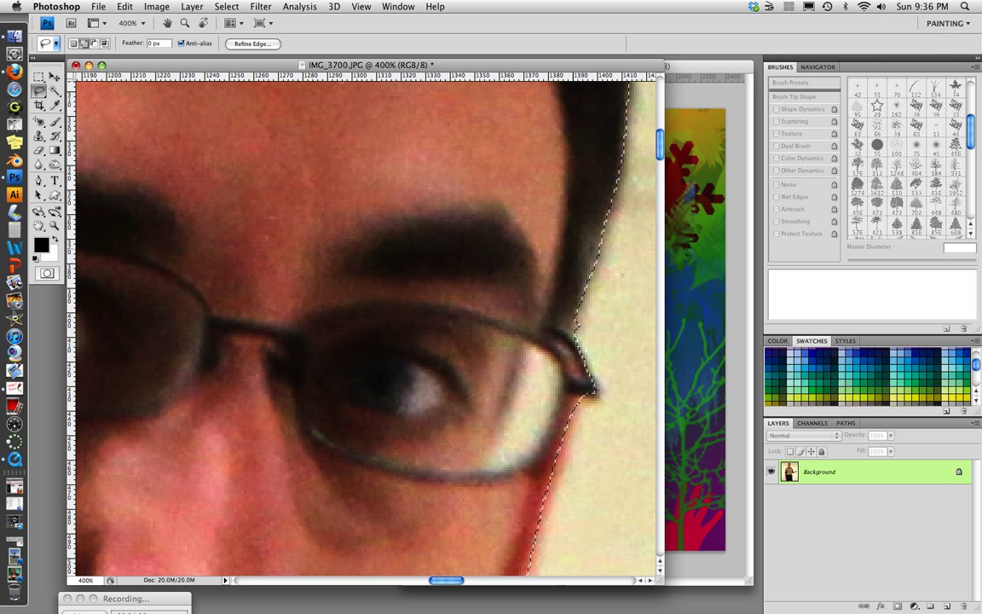
scroll(367, 324, "up", 5)
scroll(367, 324, "up", 5)
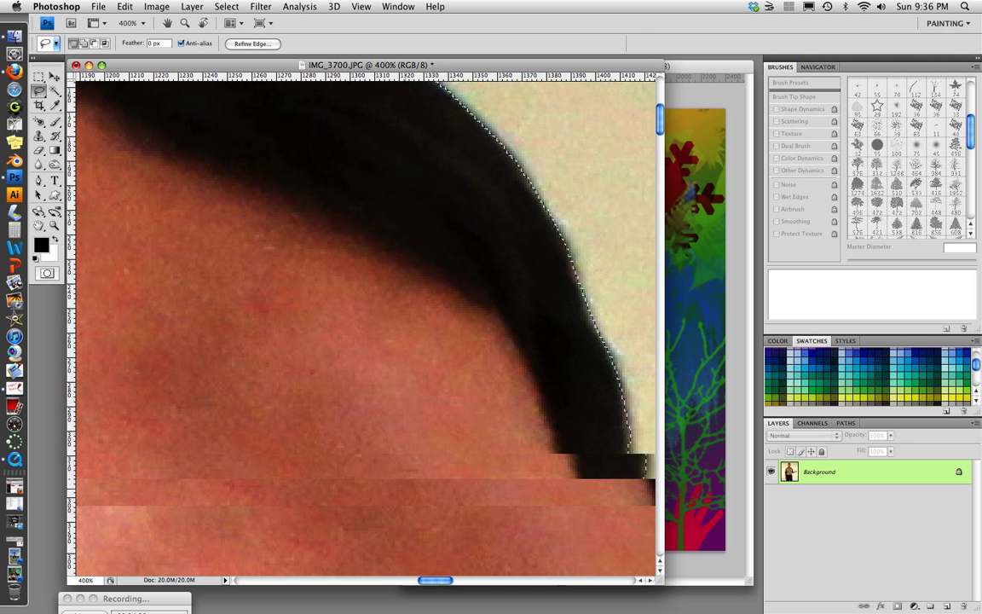
Trim the stray background bump at the top of the hair from the selection with the Lasso Tool.
scroll(366, 324, "left", 5)
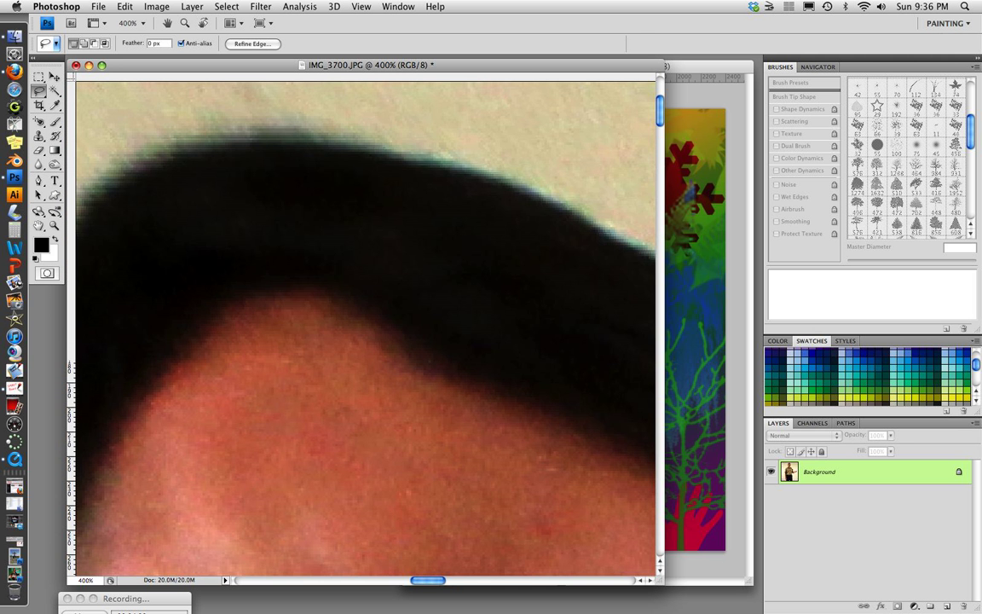
scroll(367, 324, "left", 5)
scroll(367, 324, "left", 5)
scroll(367, 324, "up", 4)
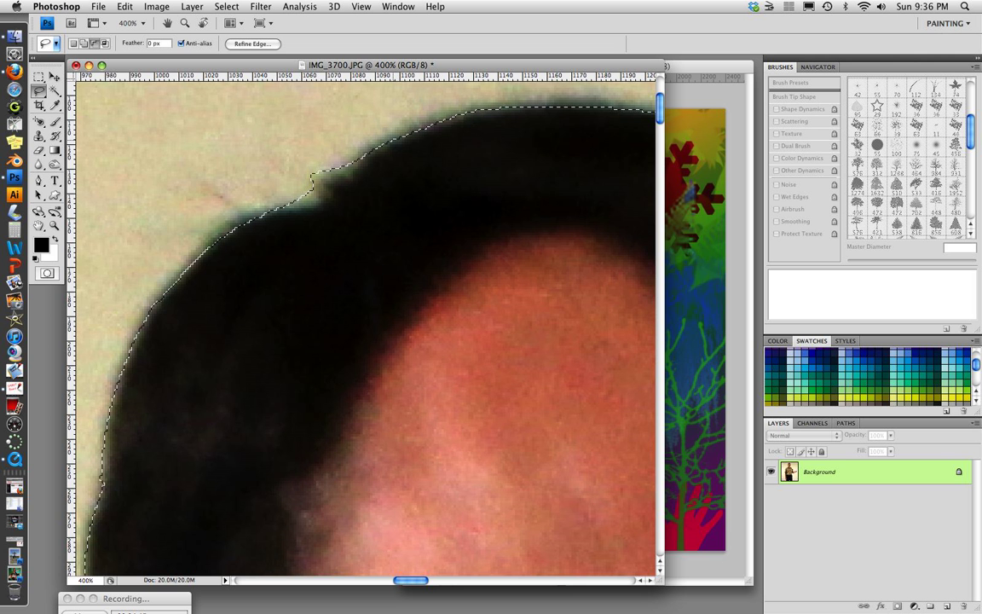
left_click_drag(344, 184, 388, 141)
mouse_move(344, 184)
left_mouse_down()
mouse_move(292, 210)
mouse_move(270, 101)
mouse_move(380, 128)
left_mouse_up()
Add the missed outer edge of the collar below the visible ear to the selection, and fit the whole image in the window.
scroll(367, 329, "down", 5)
scroll(367, 328, "left", 6)
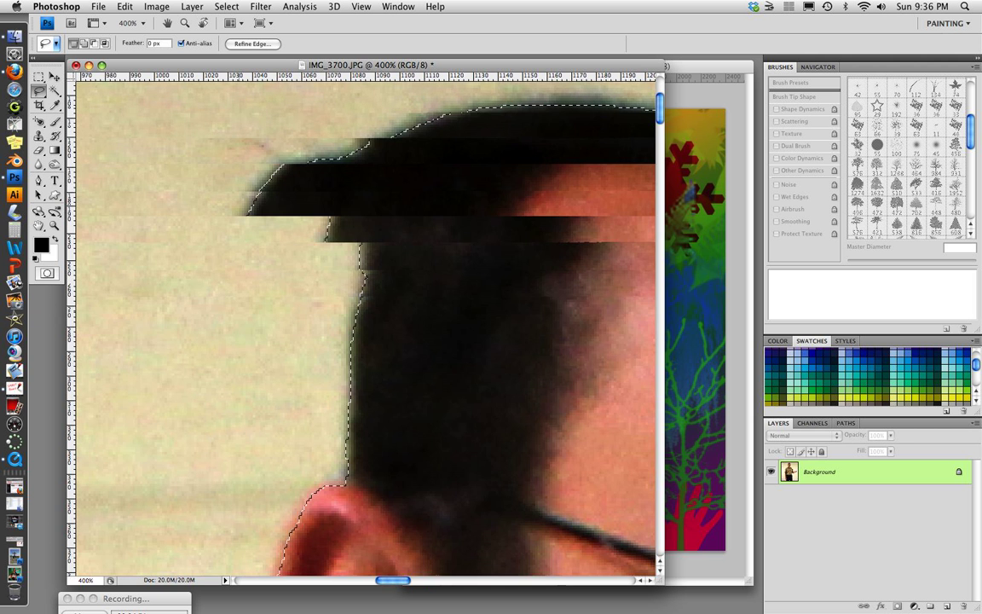
scroll(367, 324, "down", 4)
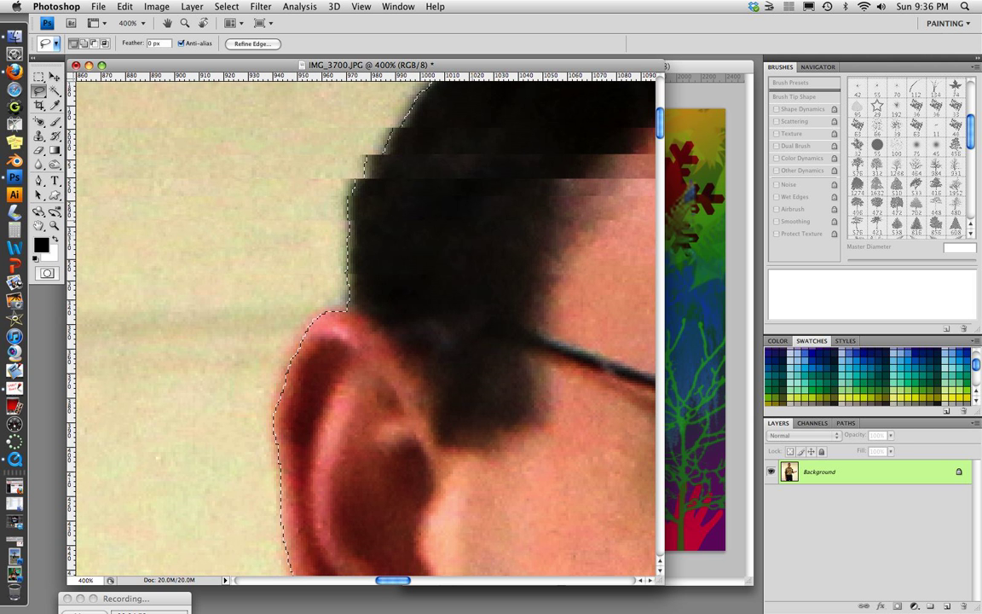
scroll(366, 324, "down", 3)
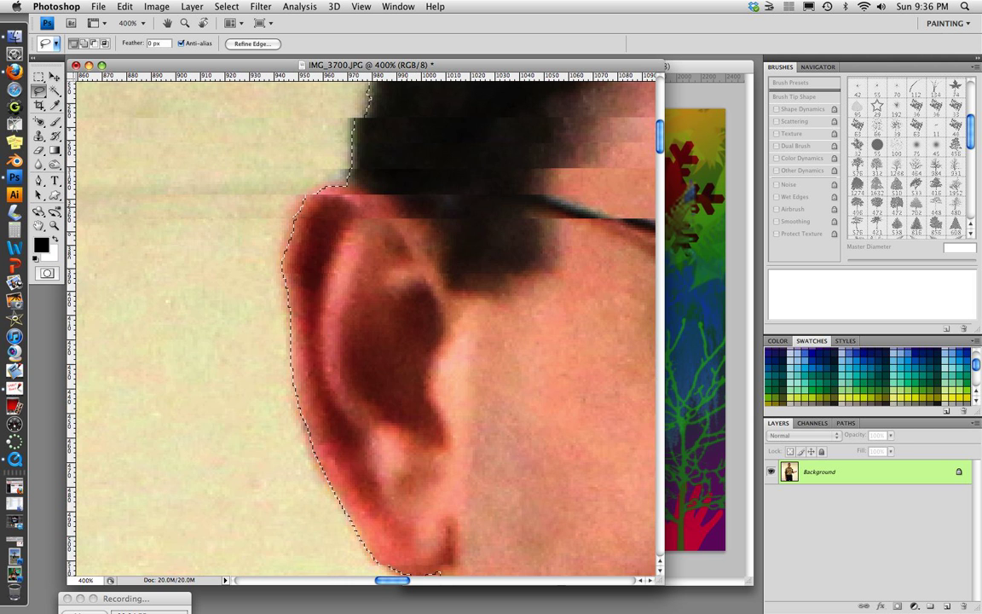
scroll(367, 325, "down", 4)
scroll(367, 324, "right", 2)
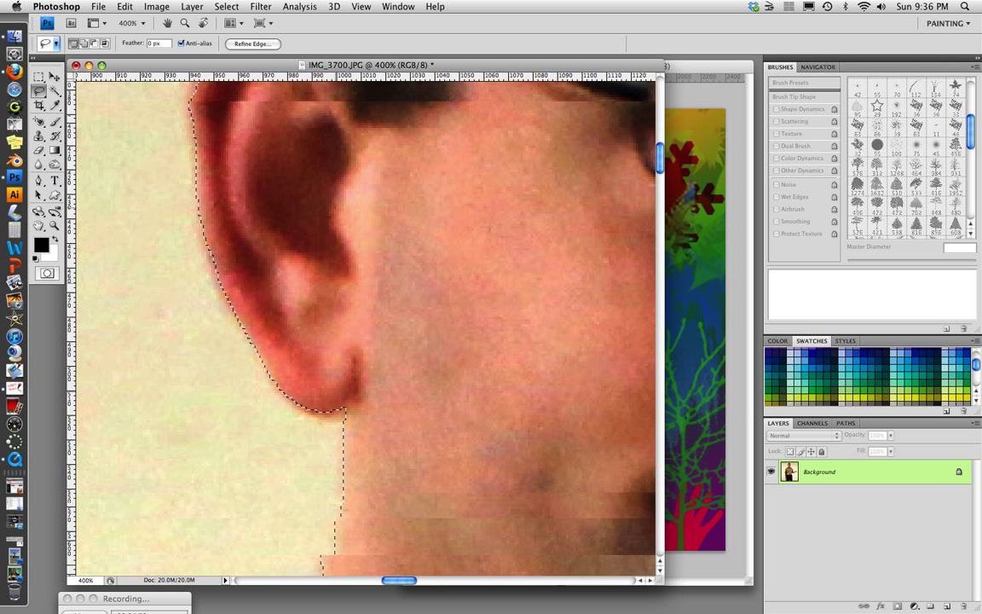
scroll(367, 324, "down", 5)
scroll(367, 324, "right", 1)
scroll(366, 324, "down", 5)
scroll(367, 324, "left", 1)
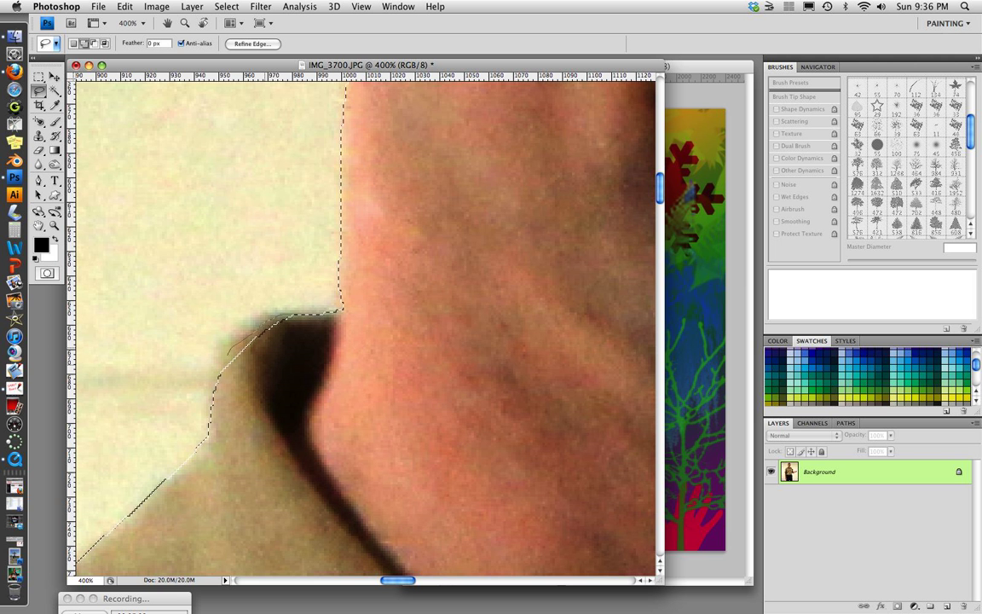
left_click_drag(229, 349, 226, 352)
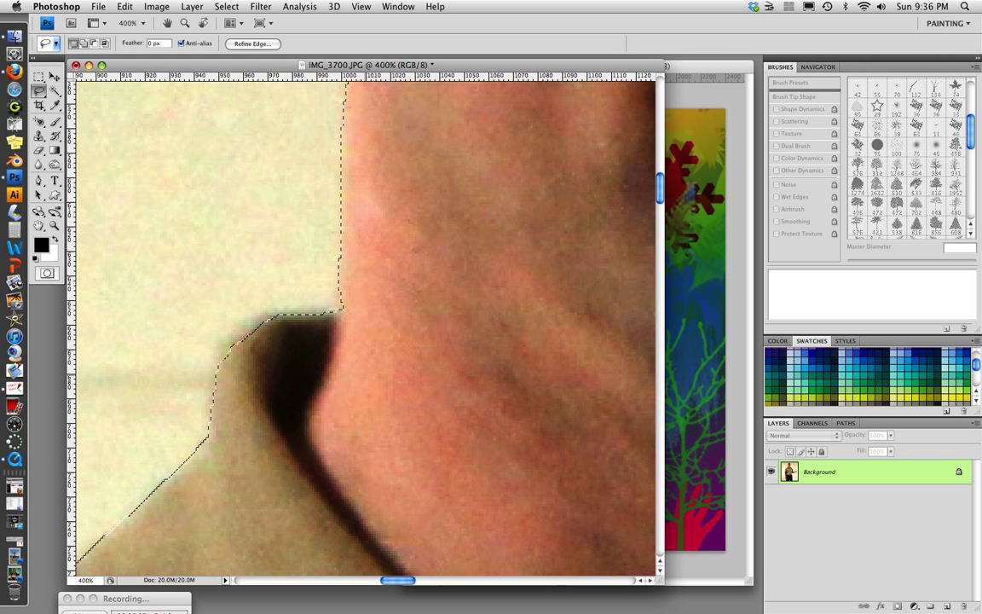
key("super+0")
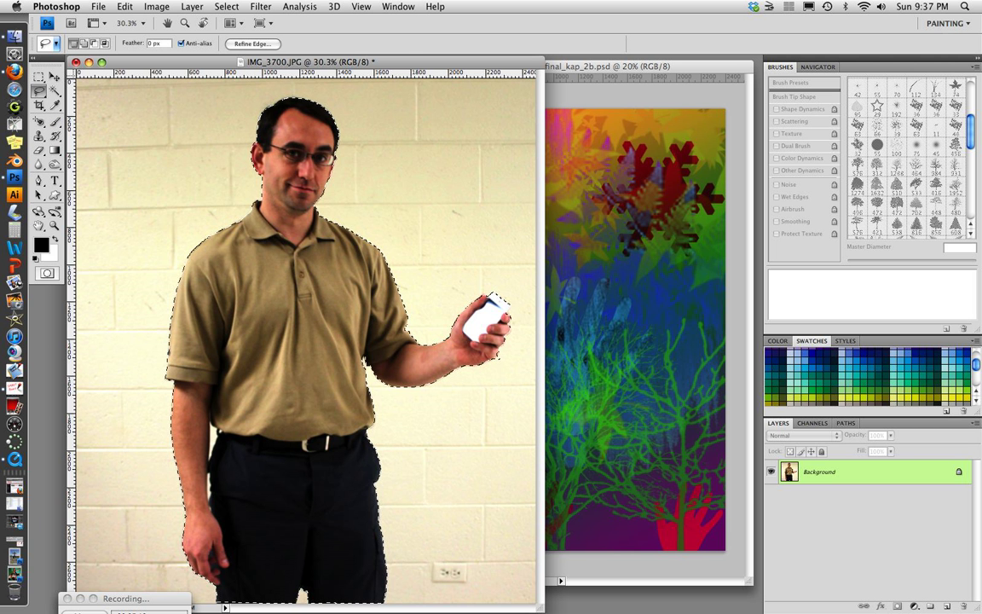
Bring the selected man into iPod poster_final_kap_2b.psd with the Move Tool and position him at the poster's lower left, meeting its bottom edge.
left_click(53, 76)
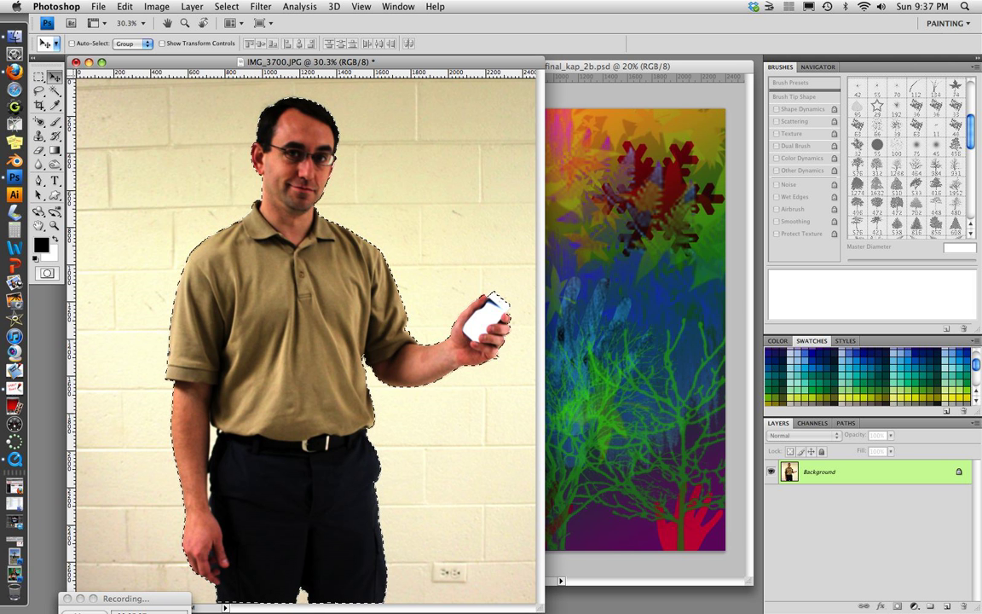
left_click_drag(286, 328, 602, 320)
mouse_move(668, 341)
left_mouse_down()
mouse_move(649, 378)
mouse_move(650, 349)
left_mouse_up()
left_click_drag(650, 418, 650, 418)
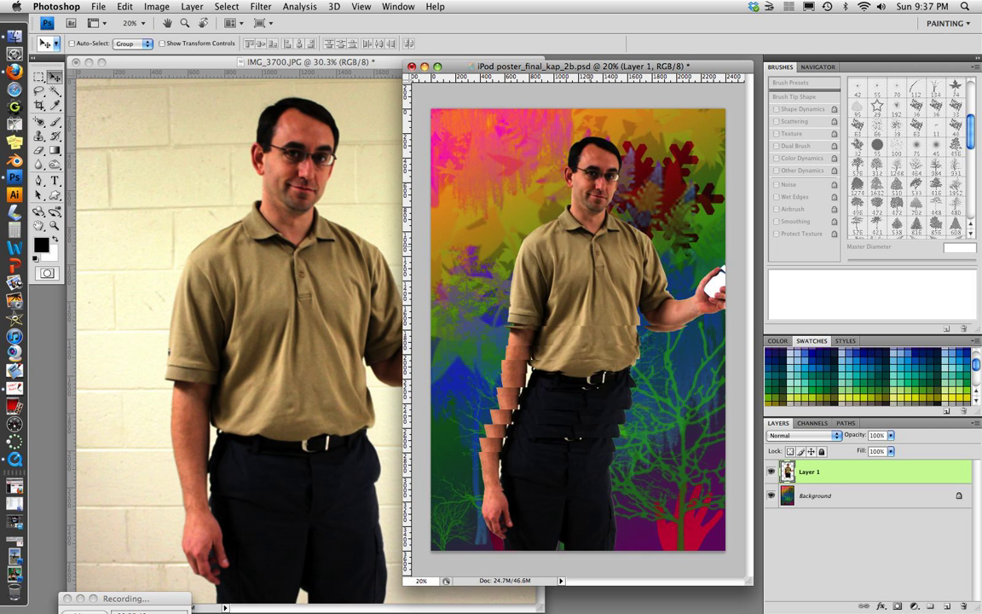
left_click_drag(588, 324, 534, 402)
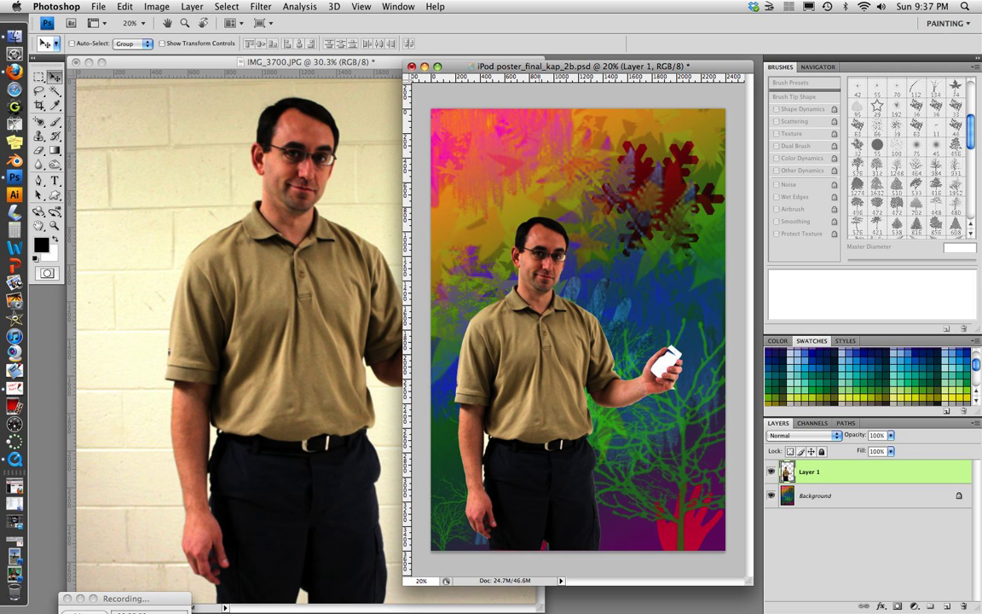
Return to the IMG_3700.JPG photo, hide the panels and clear the selection around the man.
left_click(316, 63)
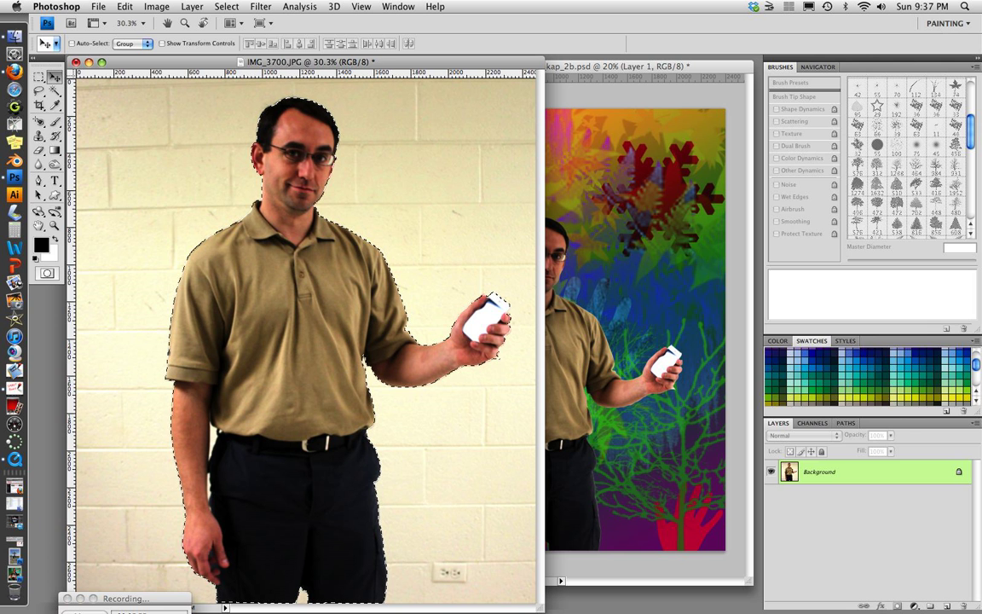
key("Tab")
key("super+d")
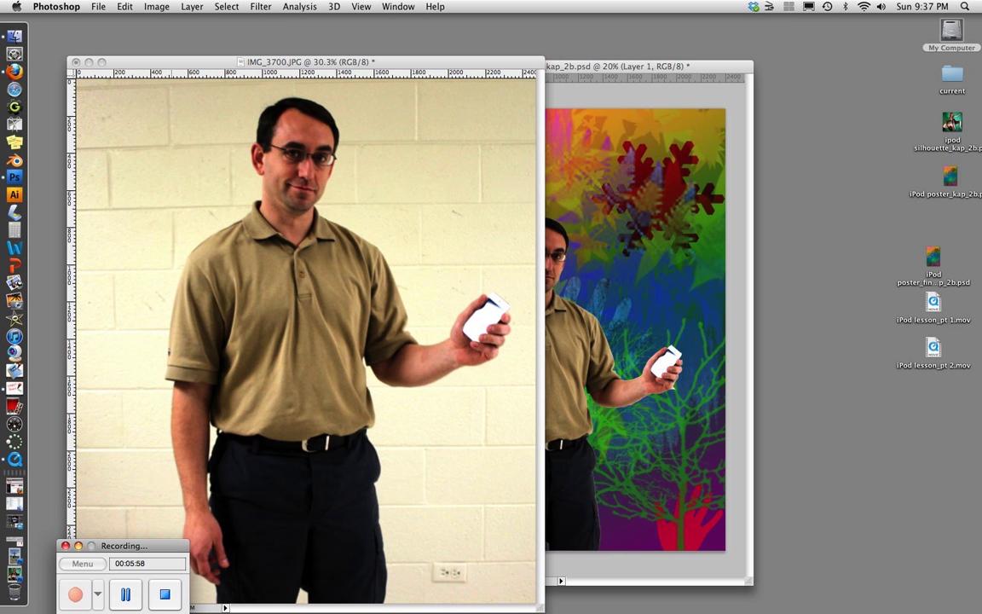
left_click_drag(124, 546, 122, 531)
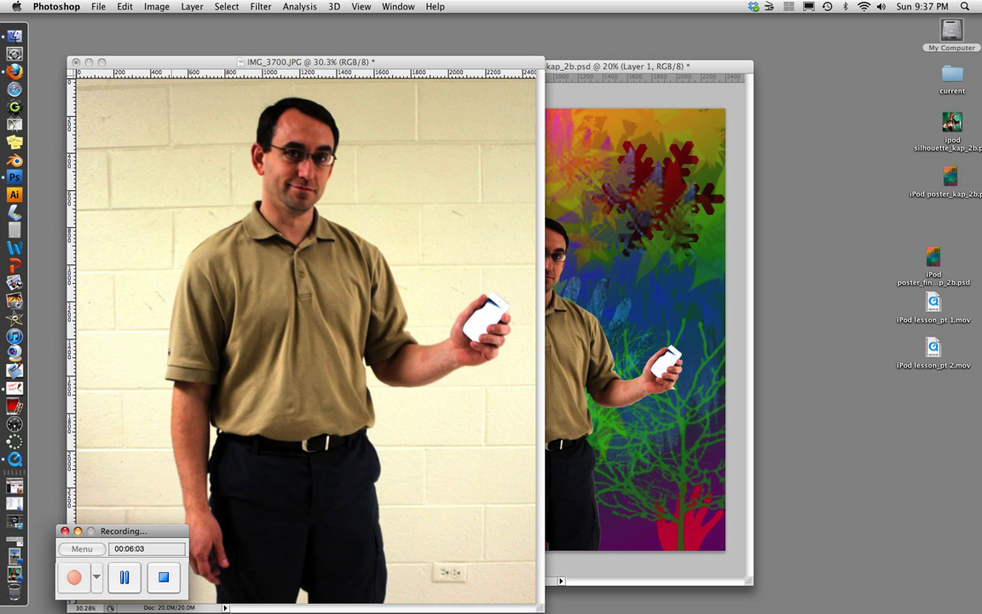